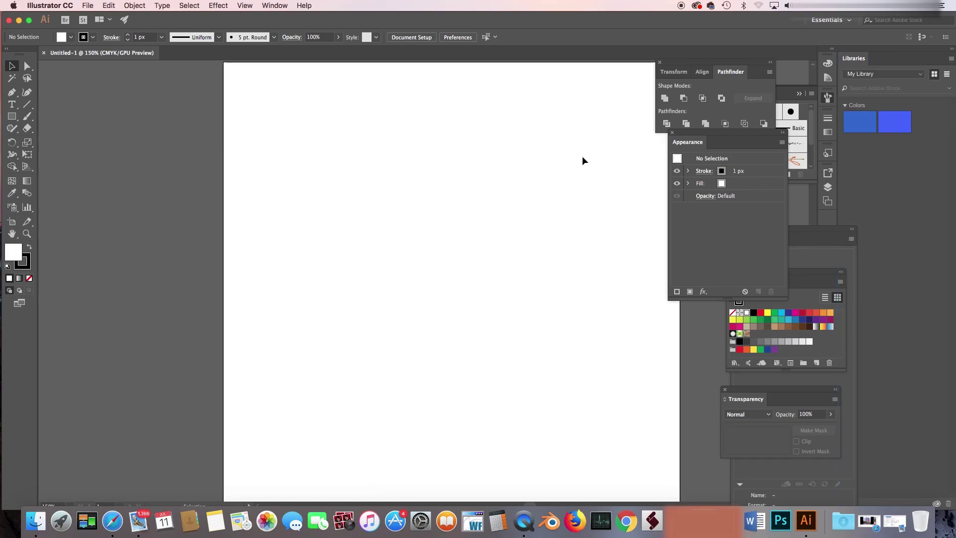
- Draw a tall rectangle with a solid black fill on the artboard
drag(268, 161, 307, 264)
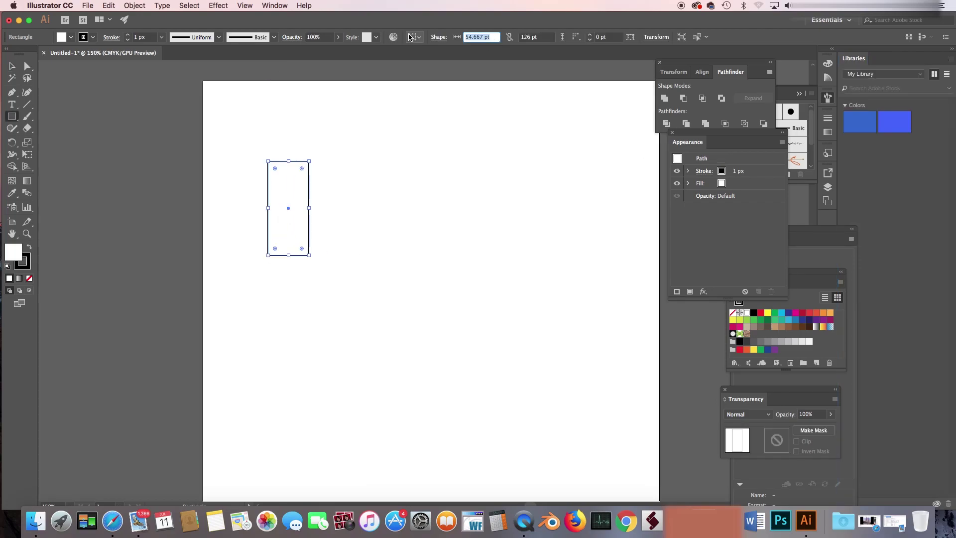
text(50)
key(shift+x)
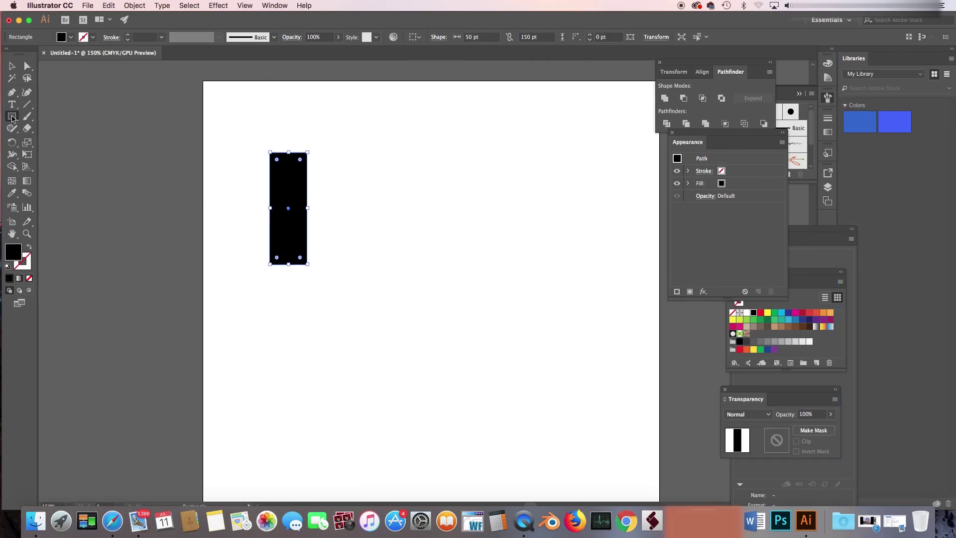
key(v)
click(350, 165)
- Round the rectangle's right corners fully into a half-disc D shape
click(27, 66)
drag(324, 128, 294, 289)
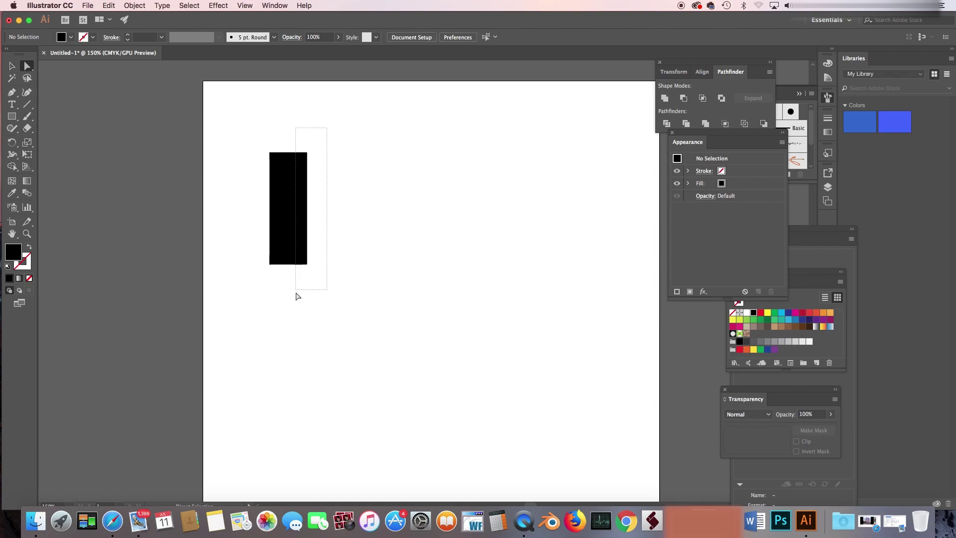
mouse_move(308, 152)
mouse_down()
mouse_move(344, 152)
mouse_move(248, 228)
mouse_up()
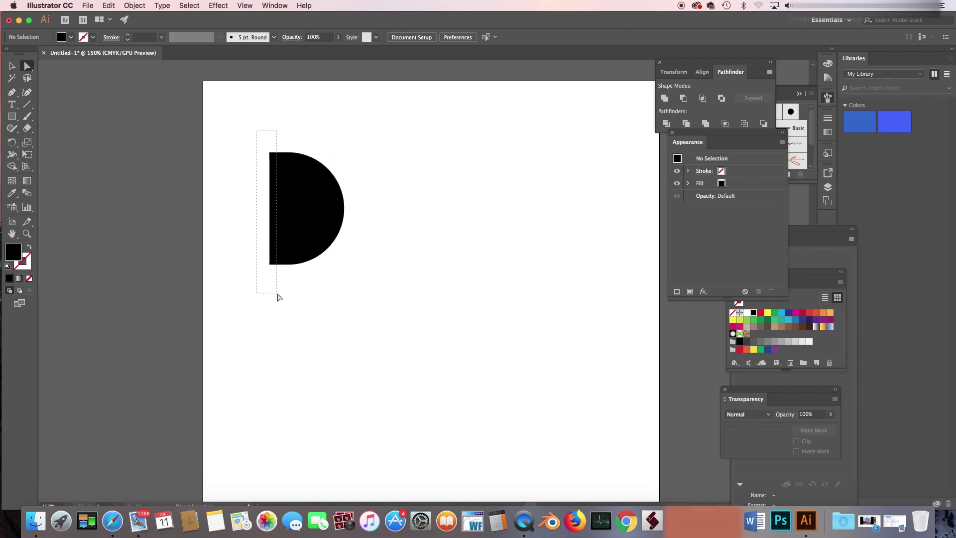
key(v)
- Create a negative Offset Path inset copy of the D and fill it red
click(300, 193)
click(109, 6)
mouse_move(134, 5)
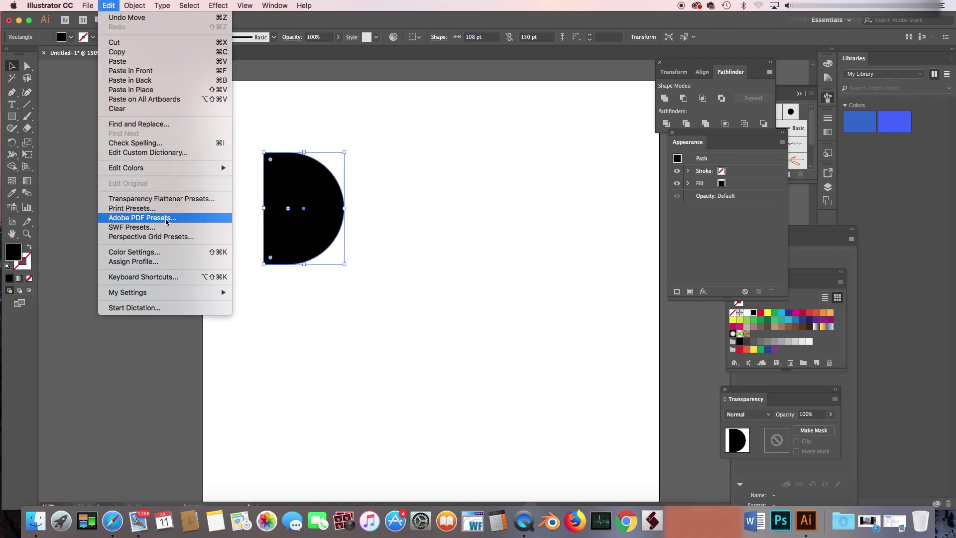
click(268, 253)
text(-10)
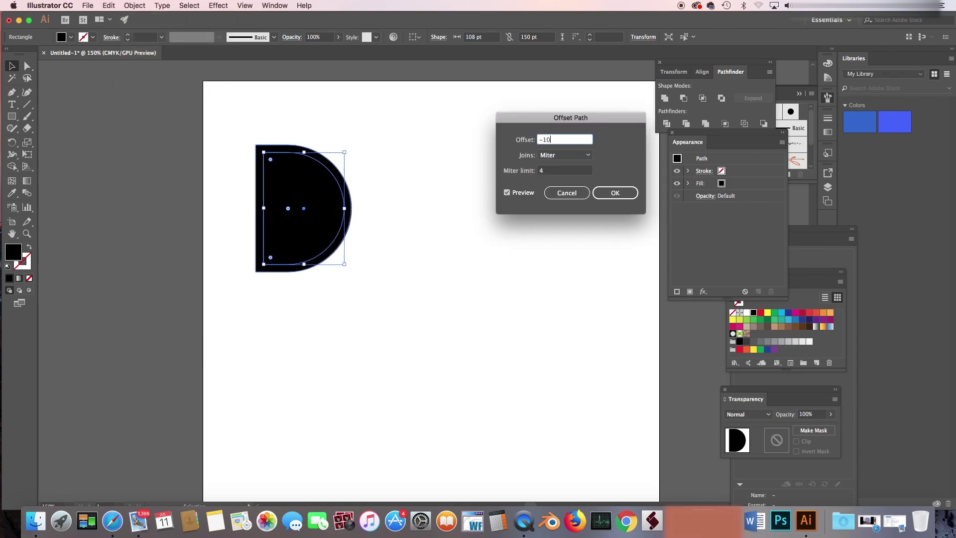
key(Tab)
key(Tab)
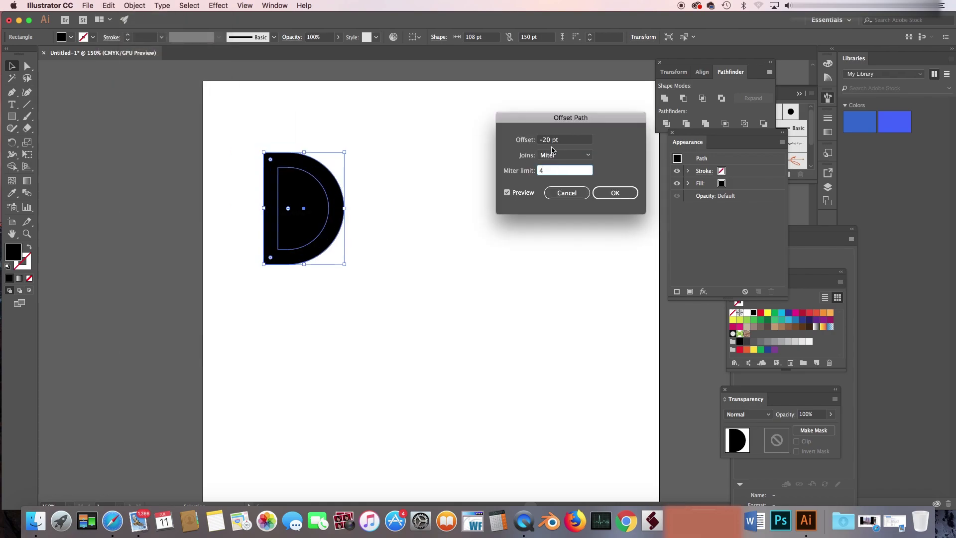
key(Return)
alt+scroll(333, 158, up, 2)
click(760, 313)
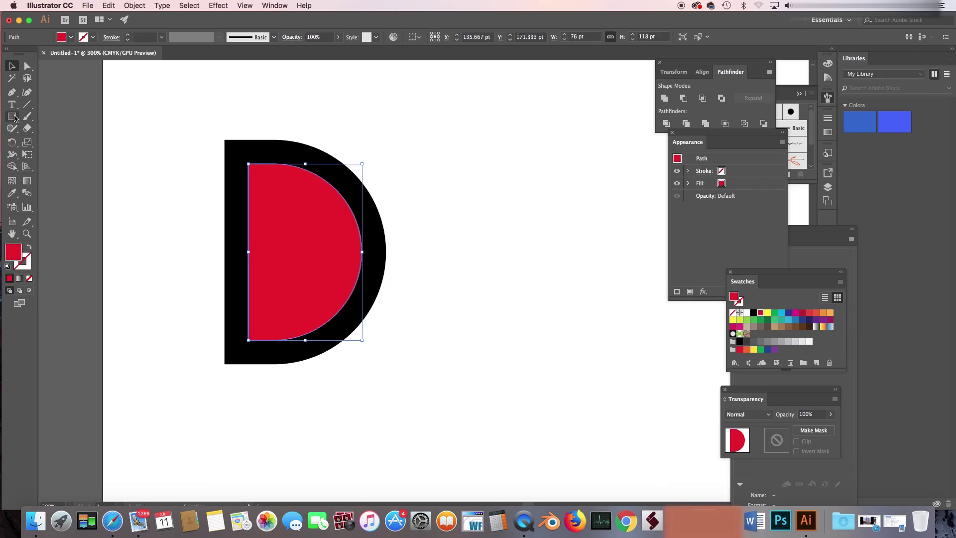
- Trim the left part off the red inset using a rectangle and Pathfinder Minus Front
drag(287, 371, 283, 372)
click(782, 319)
key(v)
shift+click(319, 231)
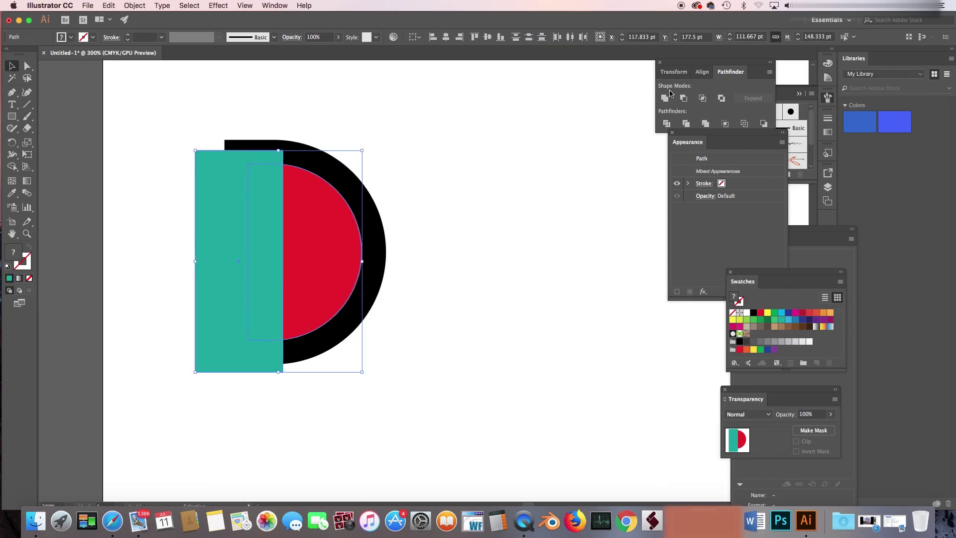
drag(686, 101, 503, 117)
click(503, 117)
- Subtract the red inner shape from the black D to hollow it
key(ctrl+a)
scroll(244, 196, right, 3)
click(244, 197)
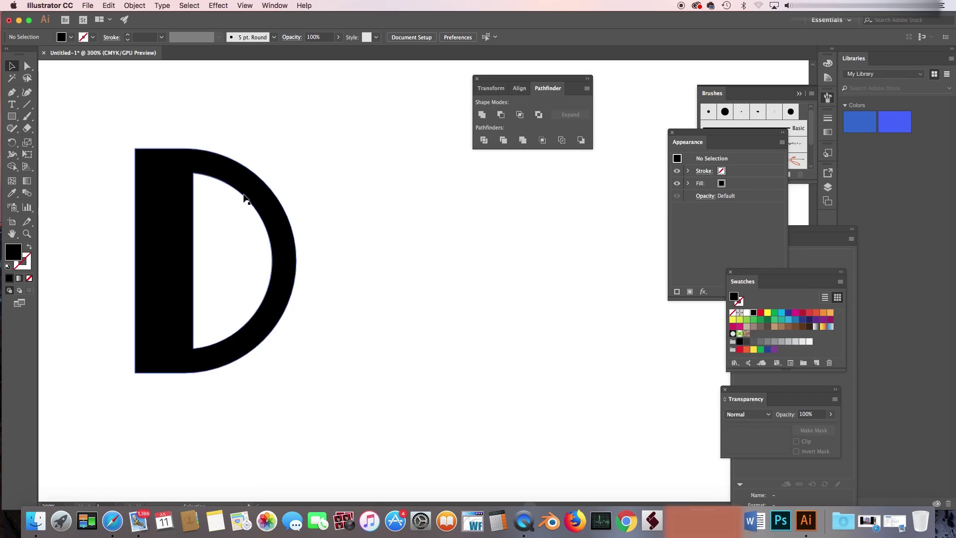
- Draw a tall black bar for the n's left leg beside the D
drag(337, 290, 321, 364)
key(ctrl+z)
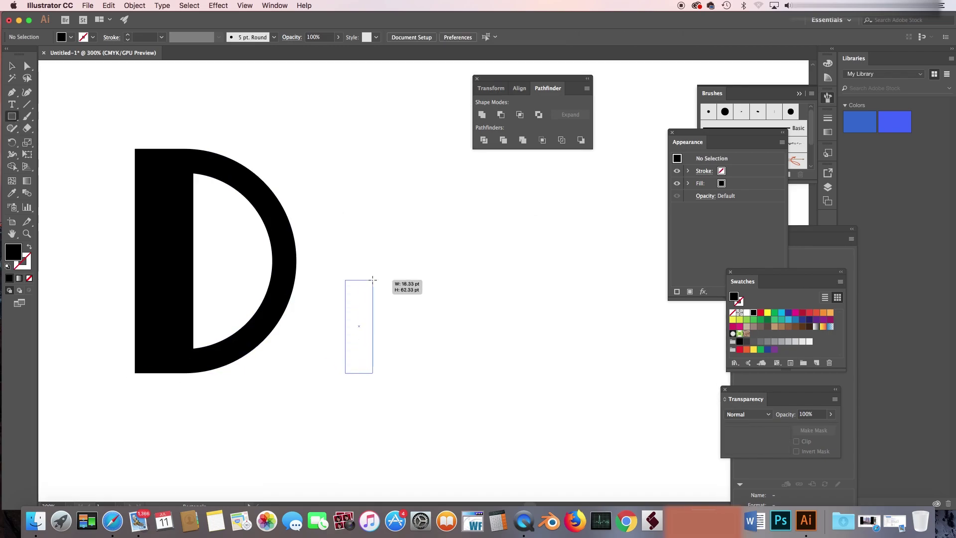
drag(372, 280, 382, 280)
mouse_move(369, 324)
ctrl+mouse_down()
mouse_move(339, 324)
mouse_move(380, 307)
ctrl+mouse_up()
key(ctrl+shift+a)
key(ctrl+equal)
key(v)
- Add a copied bar as the n's right leg and unite the pieces
mouse_move(331, 335)
alt+mouse_down()
mouse_move(411, 335)
mouse_move(362, 358)
alt+mouse_up()
click(437, 303)
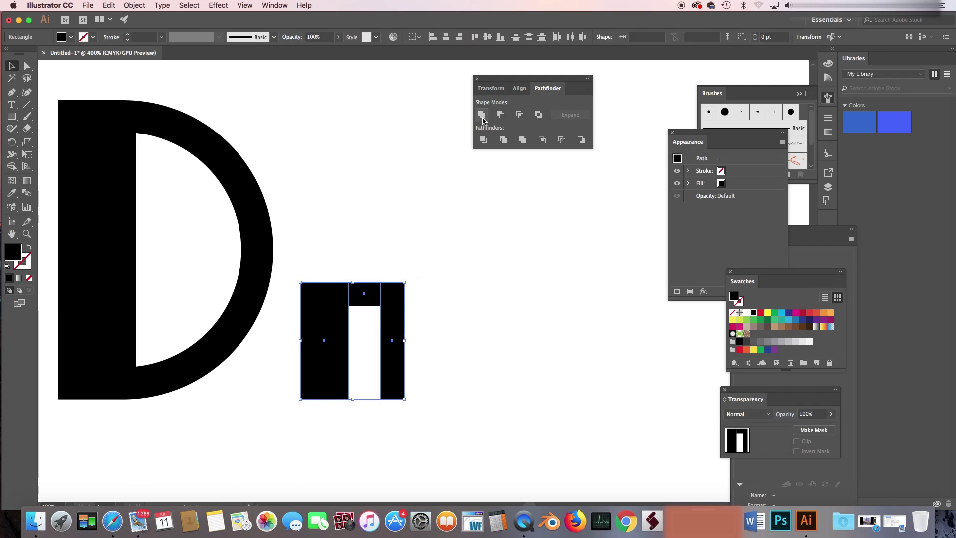
click(363, 274)
key(a)
key(ctrl+equal)
- Round the n's top corners with Direct Selection live corners
key(ctrl+minus)
drag(293, 263, 318, 316)
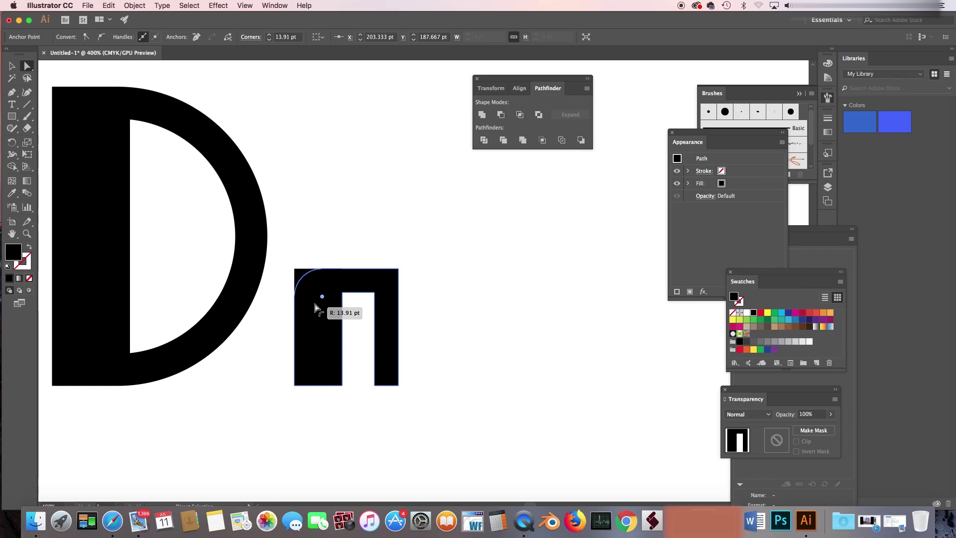
mouse_move(337, 284)
mouse_down()
mouse_move(380, 299)
mouse_move(354, 315)
mouse_up()
key(ctrl+equal)
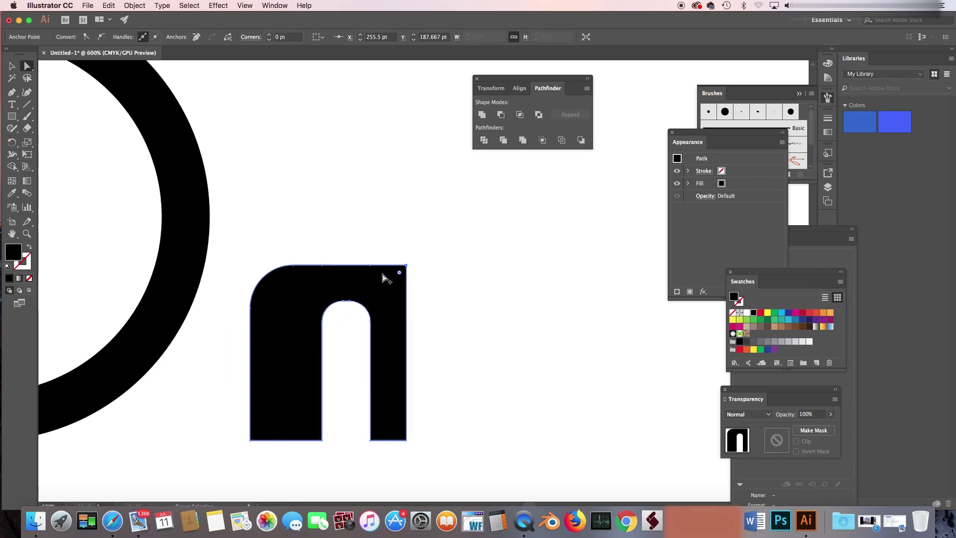
key(ctrl+equal)
drag(391, 273, 383, 289)
key(ctrl+minus)
key(ctrl+minus)
key(ctrl+minus)
- Duplicate the n to its right and unite both into an m
key(v)
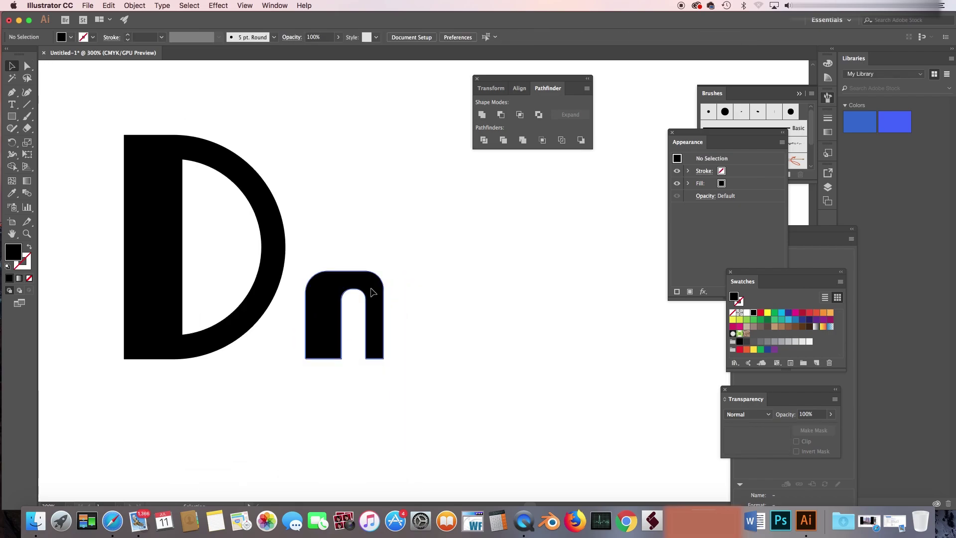
right_click(441, 295)
alt+drag(343, 319, 459, 324)
click(558, 445)
click(908, 338)
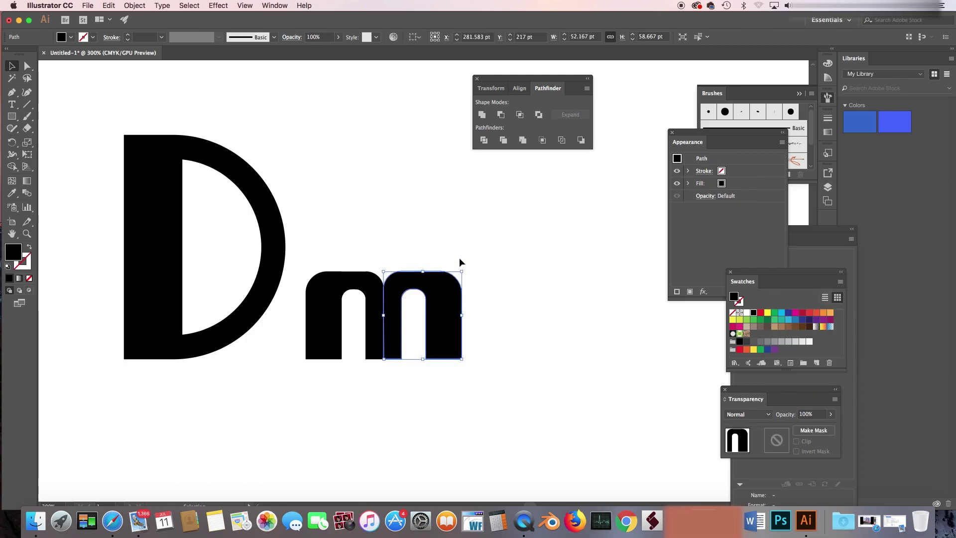
shift+click(344, 319)
click(482, 115)
- Zoom in and inspect the merged m's anchors
key(ctrl+shift+a)
key(ctrl+equal)
key(ctrl+equal)
key(ctrl+equal)
alt+scroll(325, 190, up, 2)
key(ctrl+a)
alt+scroll(267, 241, down, 5)
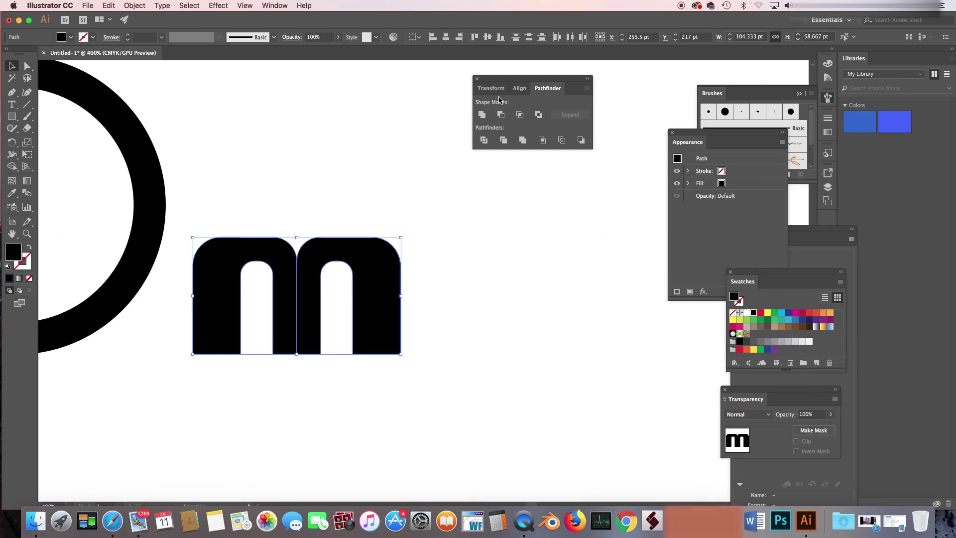
alt+scroll(291, 234, up, 5)
key(a)
key(ctrl+shift+a)
alt+scroll(559, 239, up, 2)
alt+scroll(554, 239, down, 8)
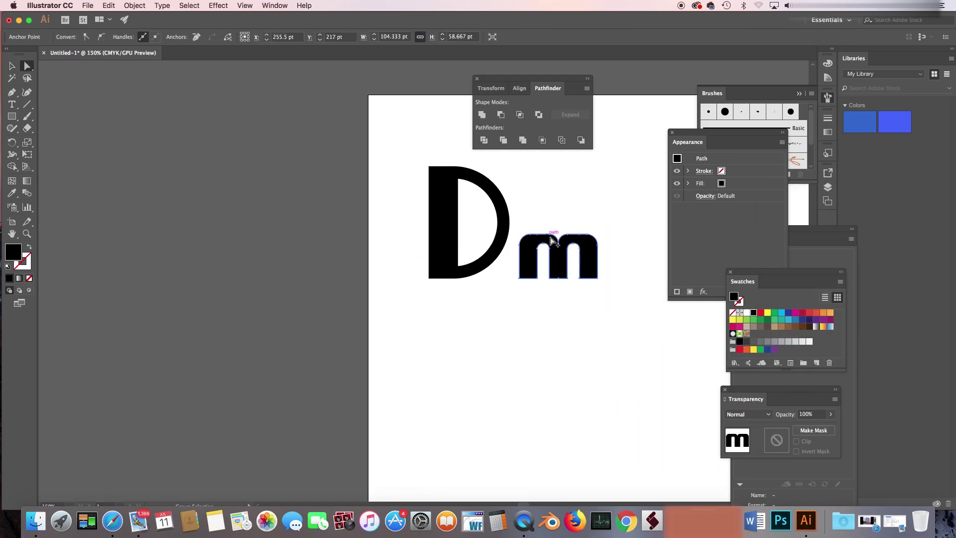
alt+scroll(604, 239, up, 2)
alt+scroll(582, 225, down, 4)
alt+scroll(617, 237, up, 3)
alt+scroll(617, 238, up, 1)
key(v)
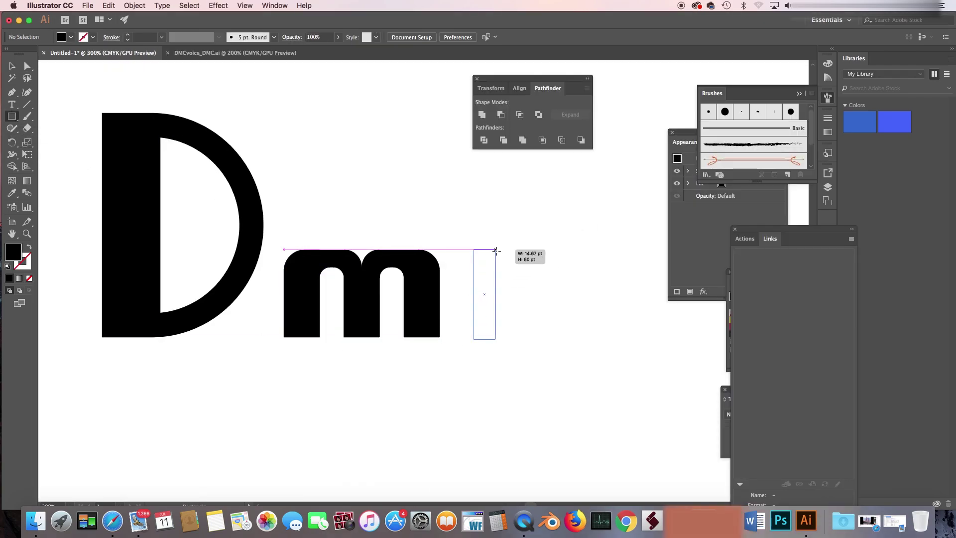
- Build a c from a stem and top-arm rectangles, united with rounded left corners
drag(502, 249, 503, 249)
key(v)
click(526, 277)
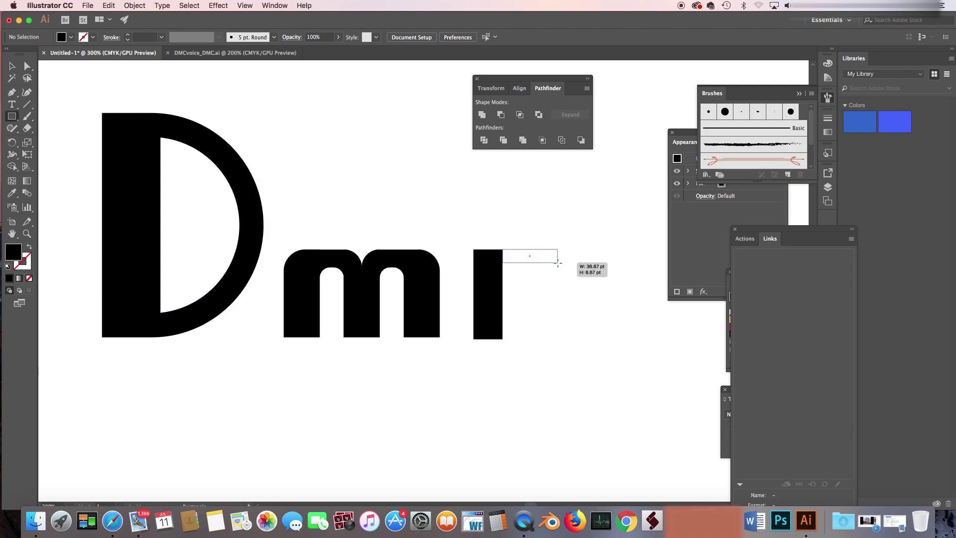
mouse_move(558, 262)
mouse_down()
mouse_move(537, 340)
mouse_move(494, 127)
mouse_up()
key(v)
click(540, 269)
click(482, 114)
key(a)
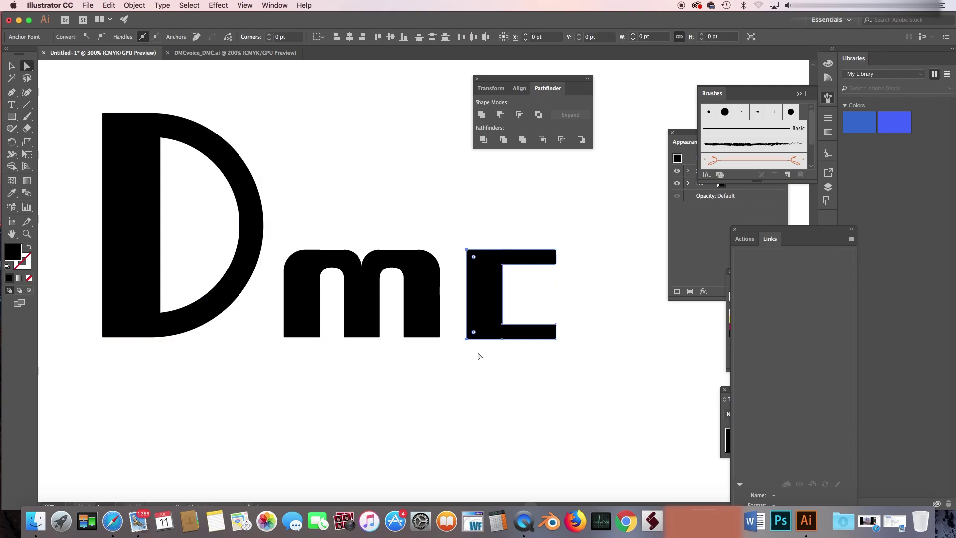
drag(489, 283, 512, 316)
key(v)
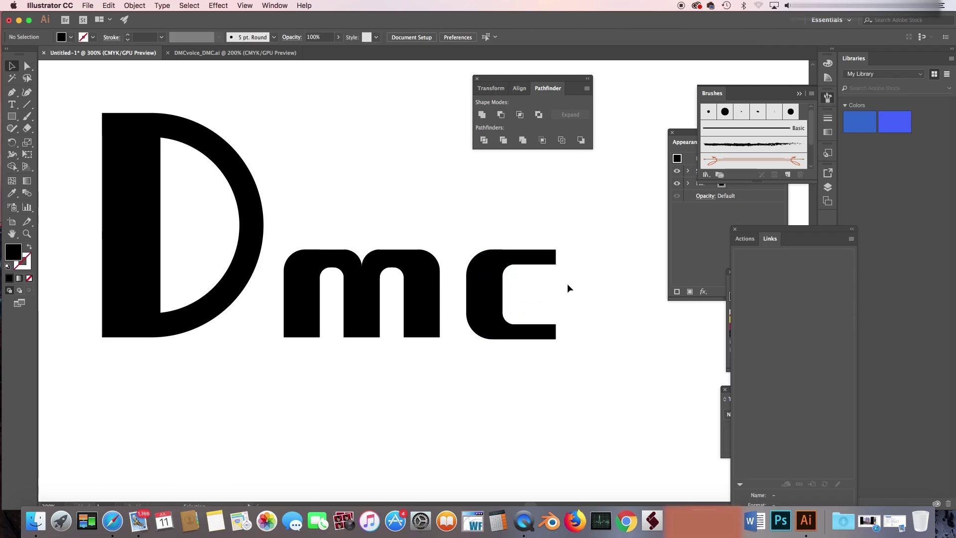
- Shear the m and the c by 15°
drag(579, 237, 381, 337)
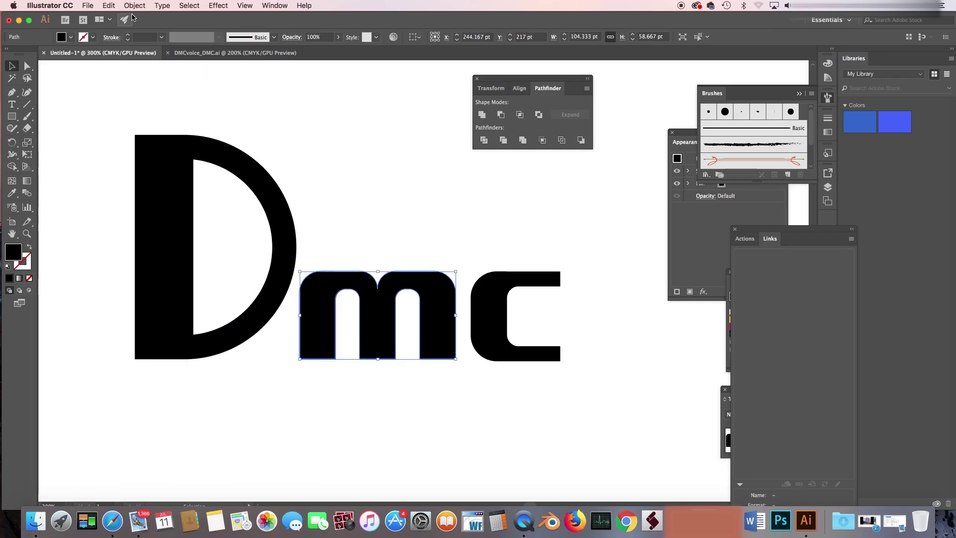
click(134, 6)
mouse_move(147, 17)
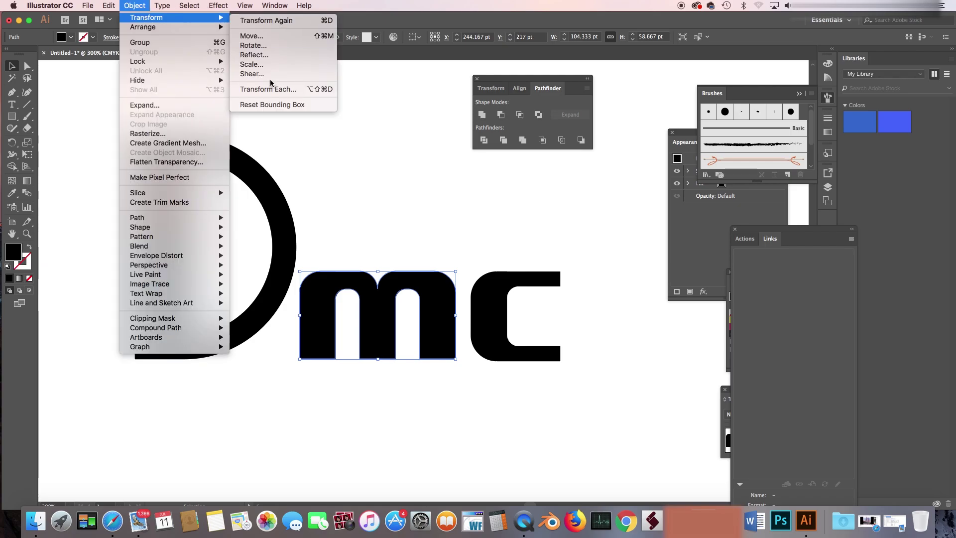
click(254, 80)
click(702, 251)
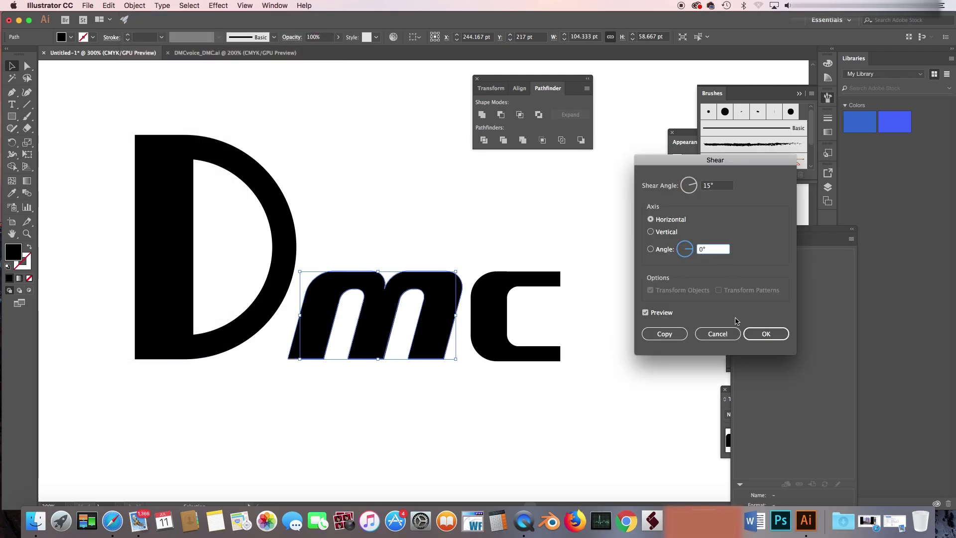
click(766, 334)
click(488, 318)
click(218, 6)
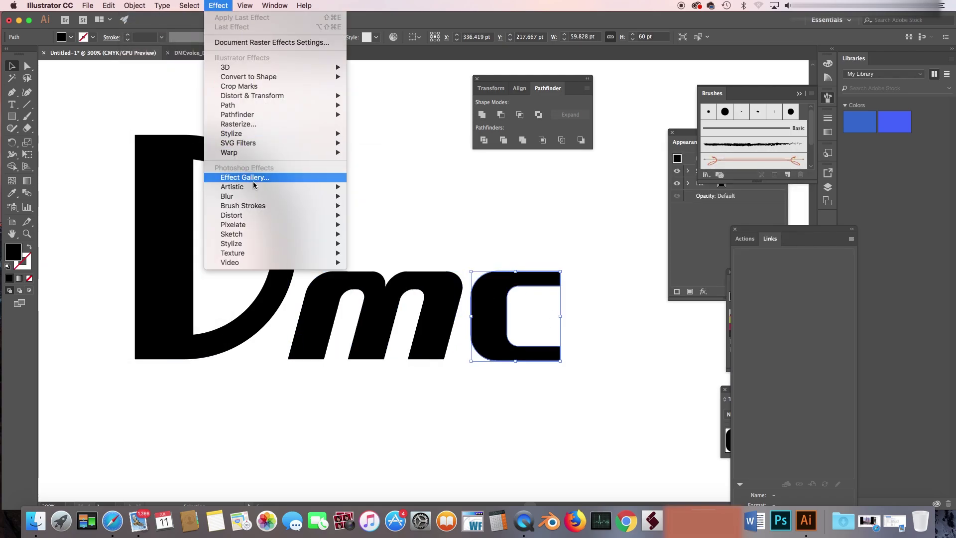
click(254, 79)
click(766, 334)
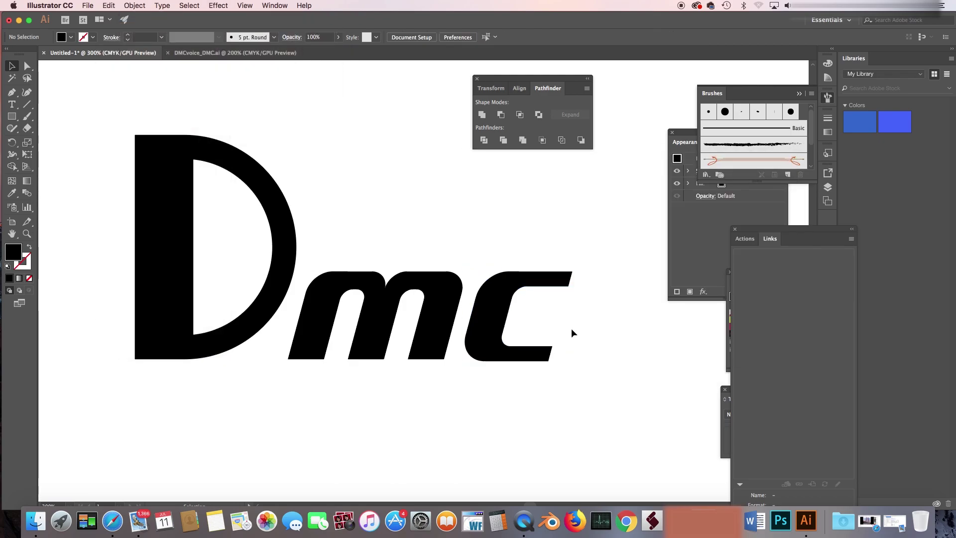
- Group the D, m and c letters together
shift+click(434, 295)
shift+click(240, 354)
key(ctrl+g)
key(ctrl+minus)
- Rotate the Dmc group counterclockwise with Free Transform
key(e)
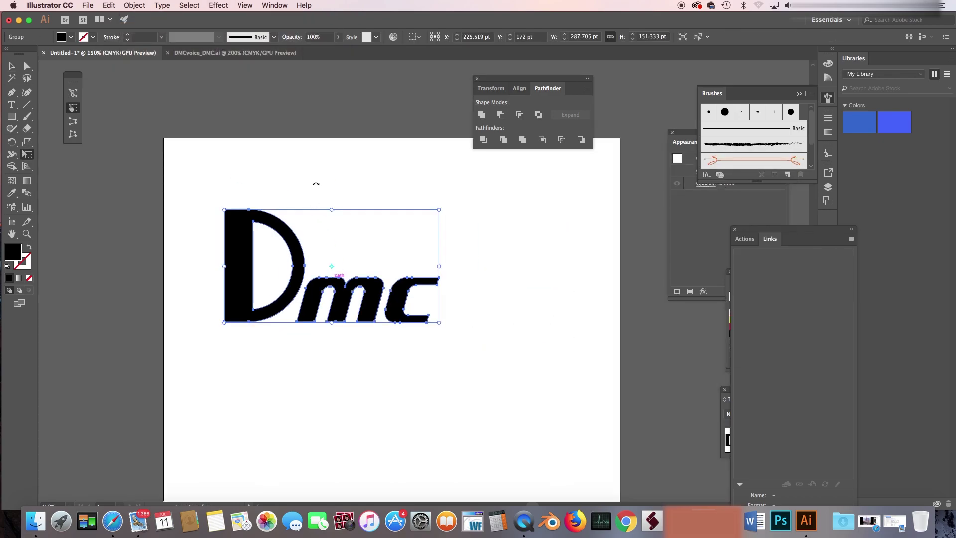
drag(282, 184, 264, 202)
key(v)
click(420, 318)
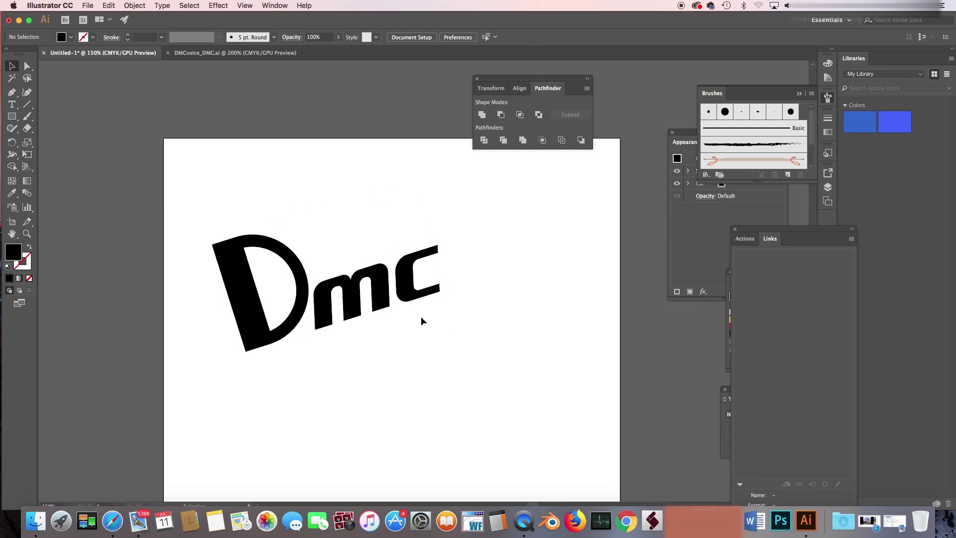
key(ctrl+plus)
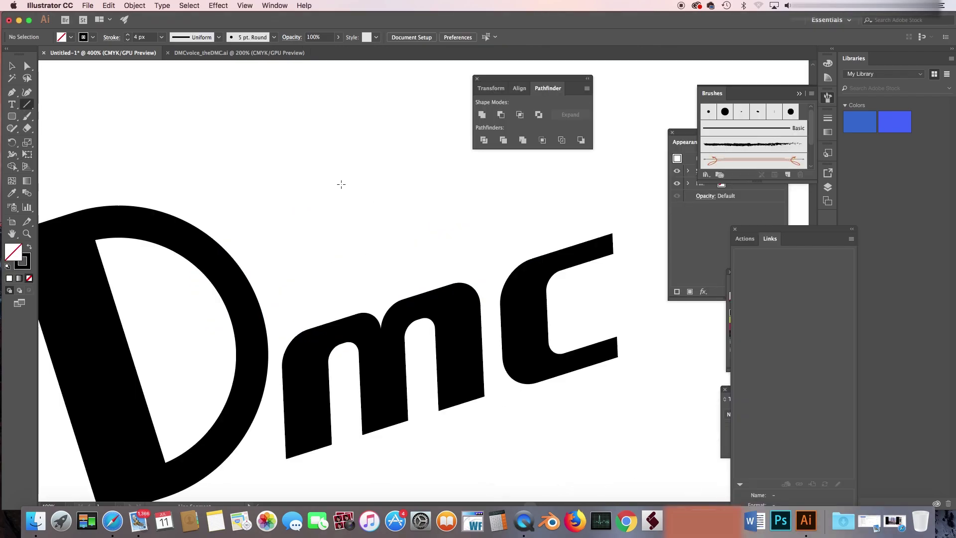
- Draw the lowercase t as an L-shaped Pen path with a rounded corner
click(13, 93)
click(302, 170)
click(302, 255)
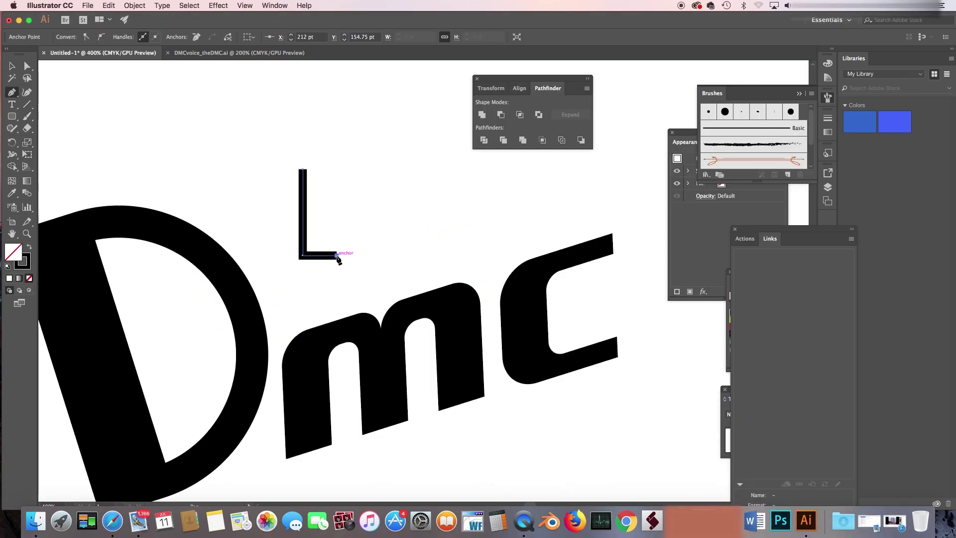
click(337, 255)
key(a)
mouse_move(310, 247)
mouse_down()
mouse_move(342, 220)
mouse_move(340, 189)
mouse_move(359, 258)
mouse_up()
click(12, 66)
key(ctrl+shift+a)
key(ctrl+shift+a)
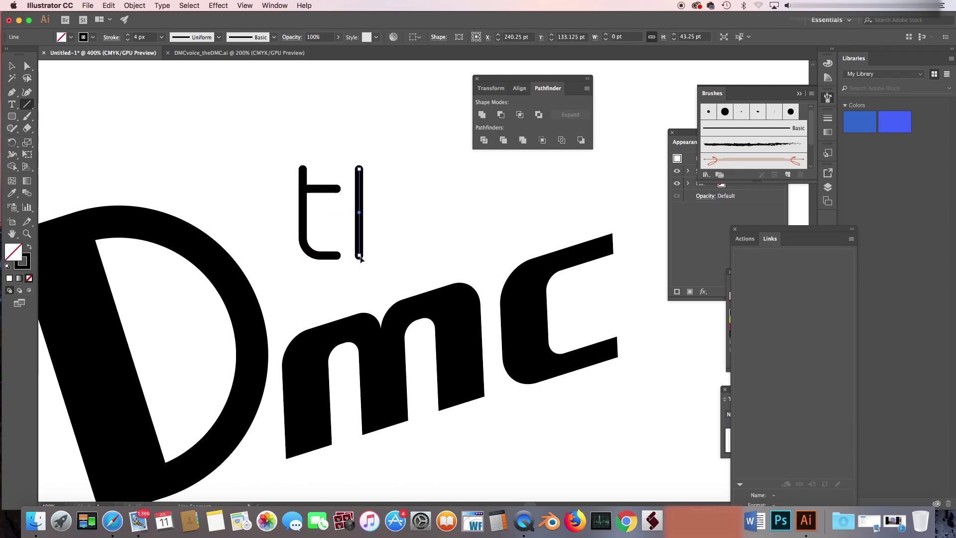
- Draw the h stem and arch, rounding the arch corner to about 6.35 pt
key(ctrl+shift+a)
key(p)
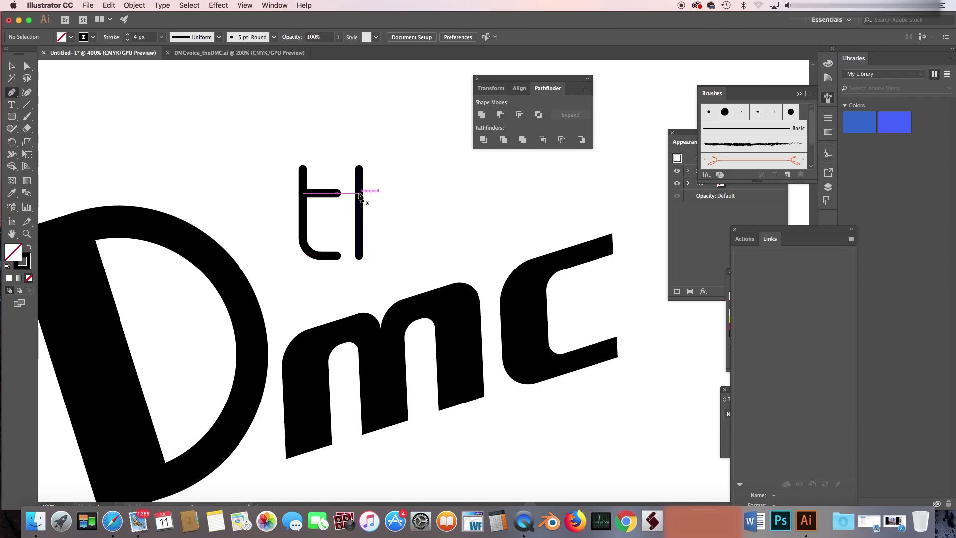
click(358, 192)
click(402, 192)
click(402, 255)
key(a)
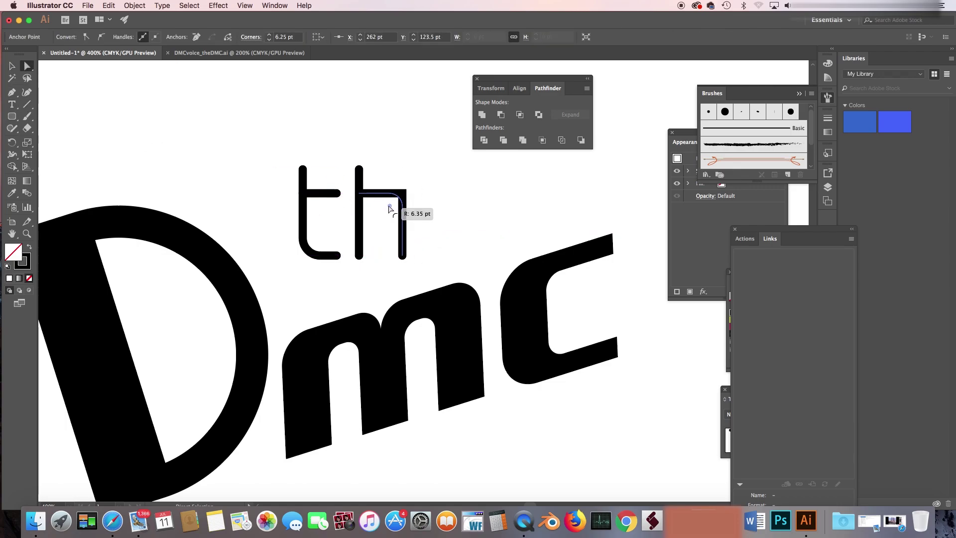
drag(389, 206, 390, 207)
click(133, 153)
- Draw a rounded-corner rectangle to form the e's loop
key(m)
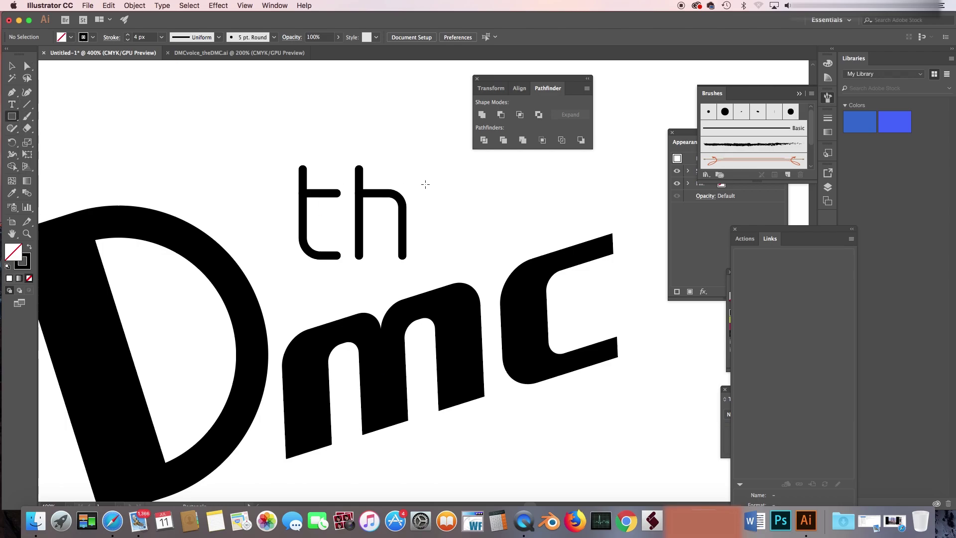
drag(416, 168, 485, 205)
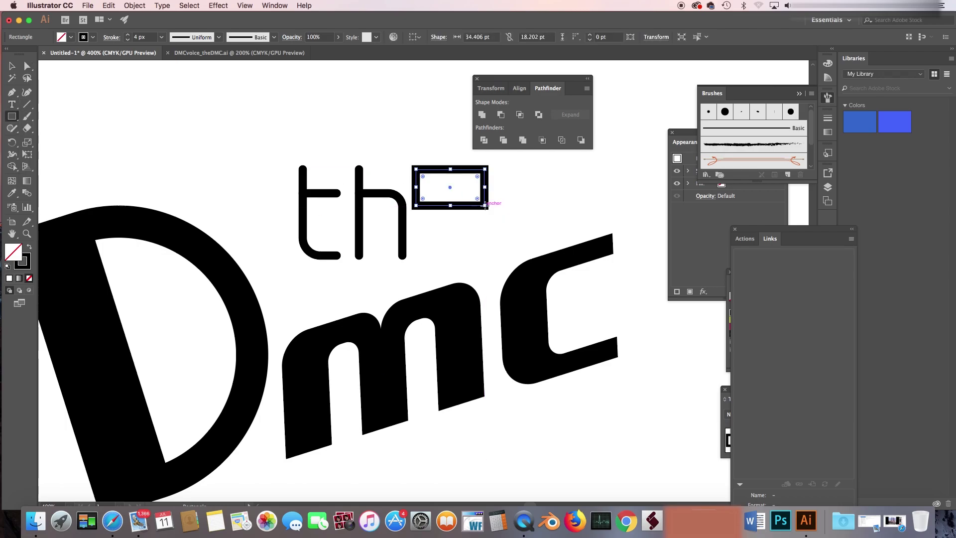
mouse_move(421, 177)
mouse_down()
mouse_move(435, 186)
mouse_move(426, 183)
mouse_move(417, 255)
mouse_up()
click(426, 183)
key(Escape)
key(backslash)
key(v)
click(354, 158)
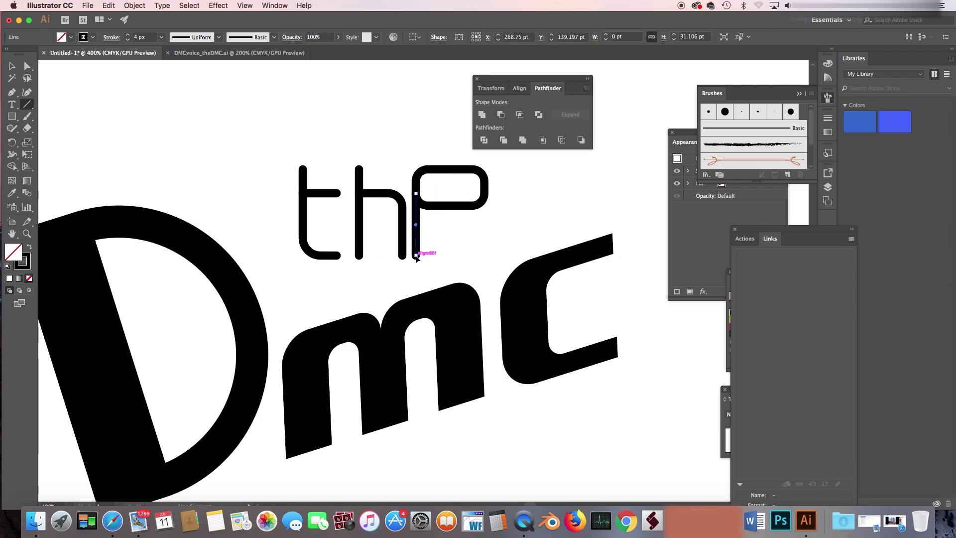
- Add the e's bottom stroke and delete a loop anchor to open the e
key(p)
click(416, 255)
click(485, 255)
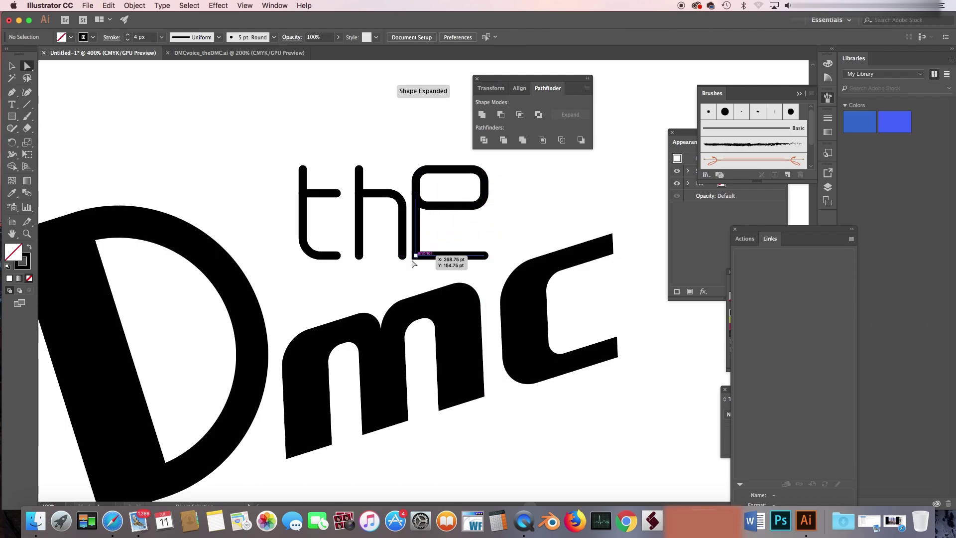
key(a)
click(418, 197)
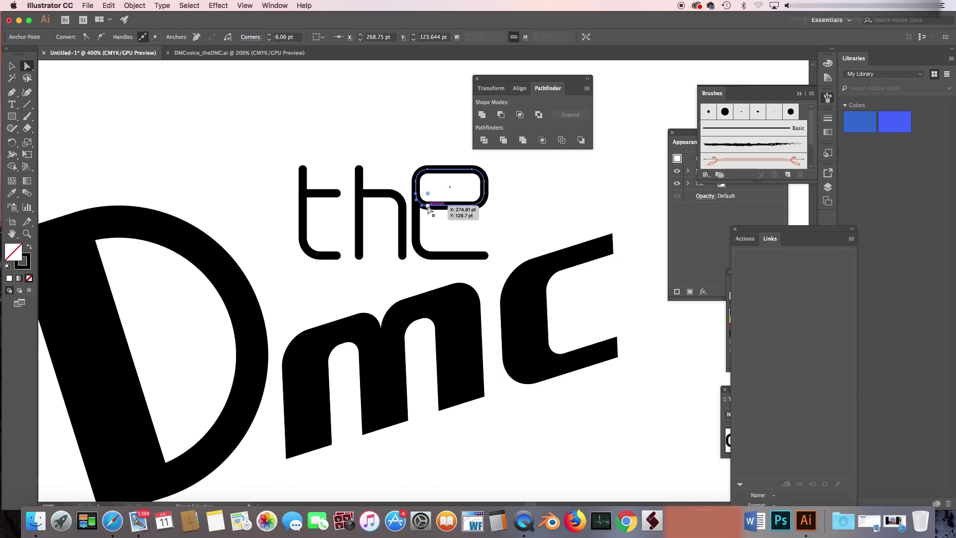
click(428, 208)
key(Delete)
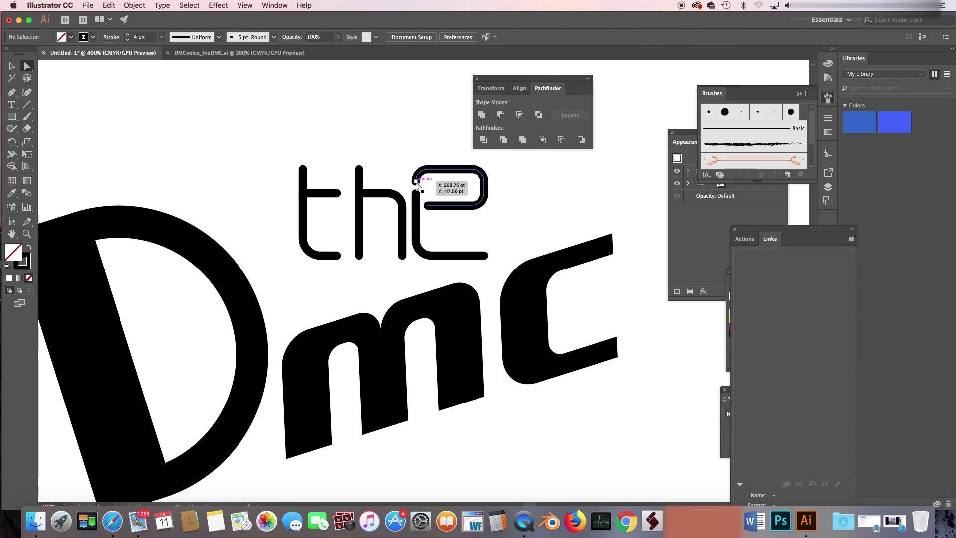
- Lower the e's loop segment and shift the e, h and t stems into place
click(444, 193)
click(427, 209)
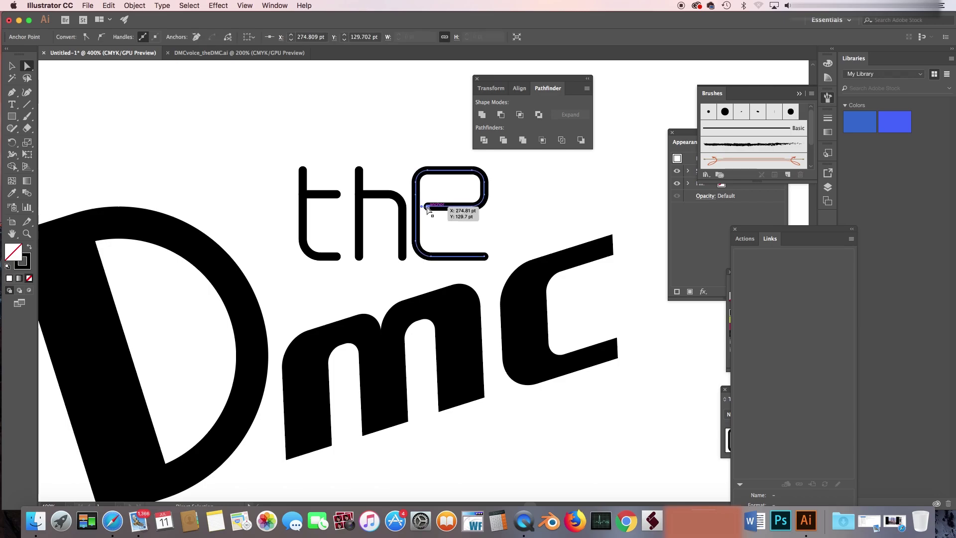
click(437, 222)
key(super+equal)
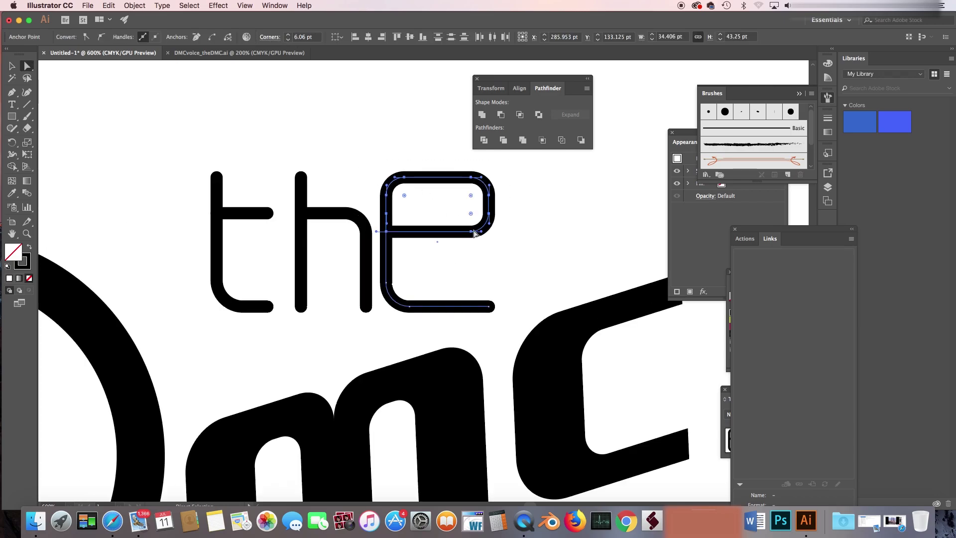
mouse_move(389, 234)
mouse_down()
mouse_move(388, 243)
mouse_move(389, 213)
mouse_move(415, 198)
mouse_up()
key(super+minus)
mouse_move(249, 171)
mouse_down()
mouse_move(288, 263)
mouse_move(280, 263)
mouse_up()
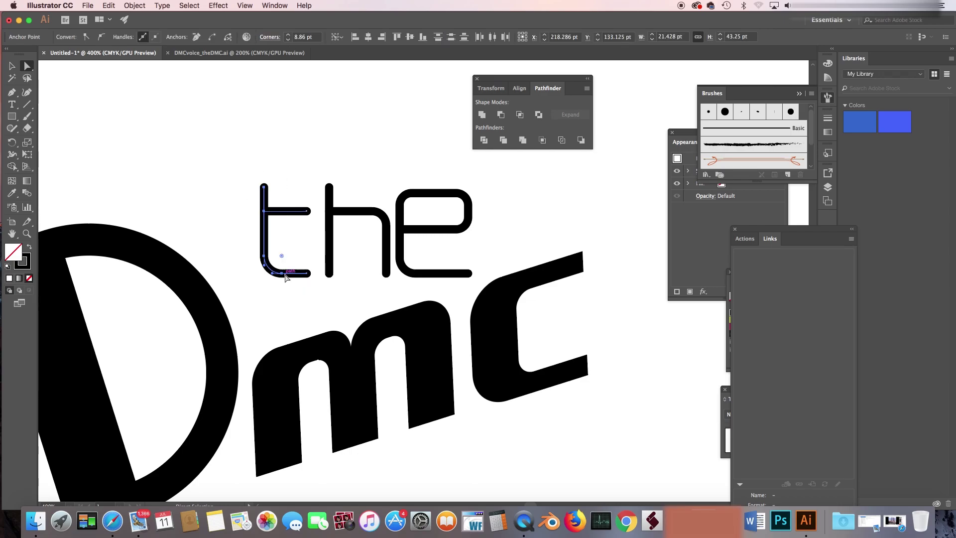
mouse_move(391, 176)
mouse_down()
mouse_move(404, 198)
mouse_move(398, 206)
mouse_up()
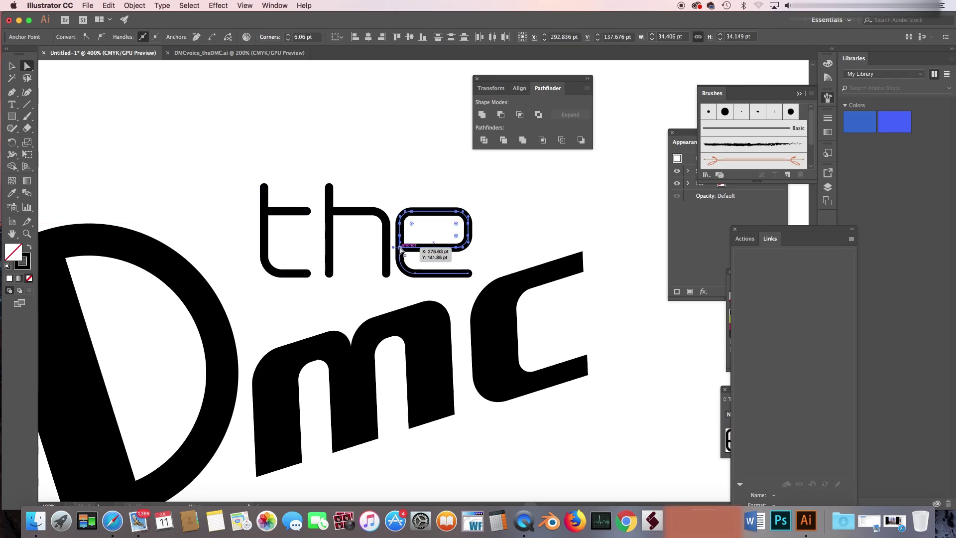
click(409, 178)
- Expand the whole 'the' lettering into filled shapes with Object > Expand
key(v)
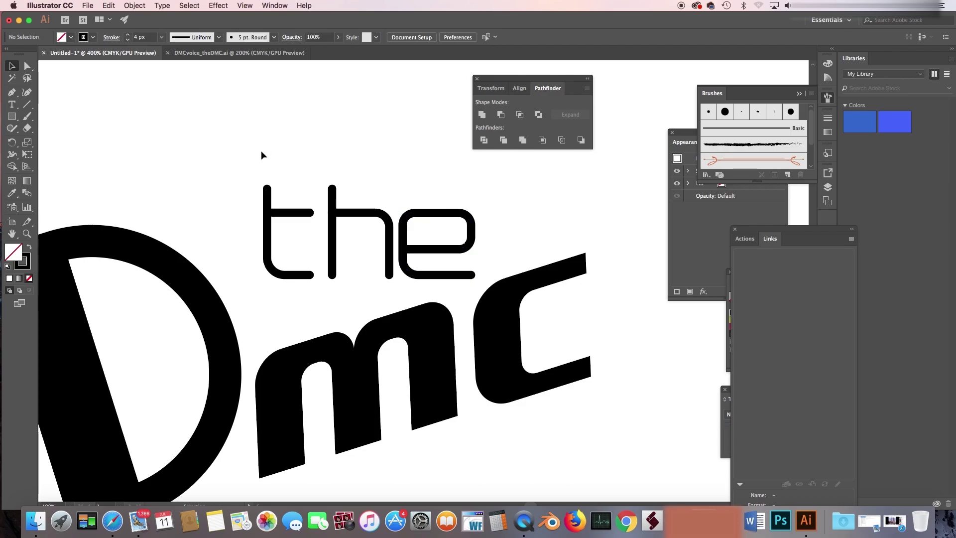
key(super+z)
click(134, 5)
click(145, 105)
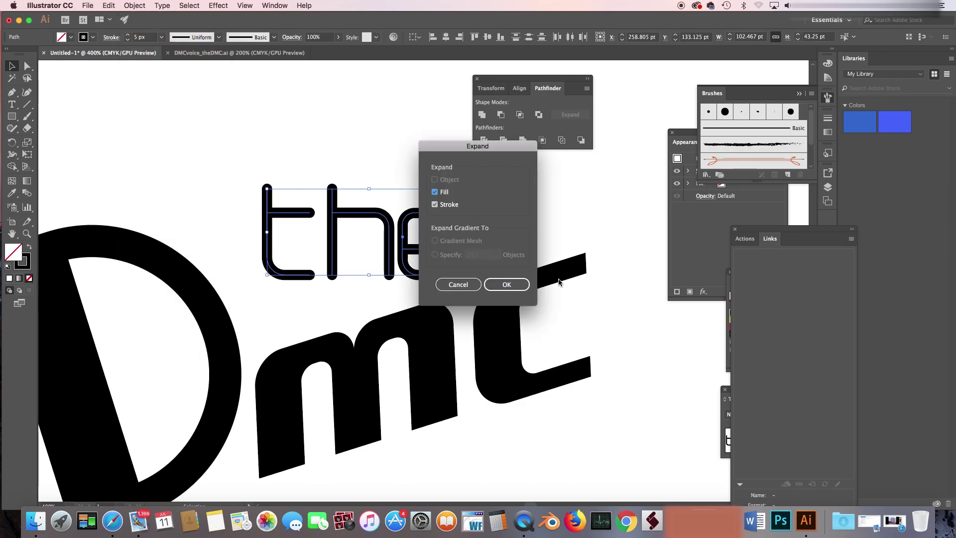
key(Return)
click(251, 102)
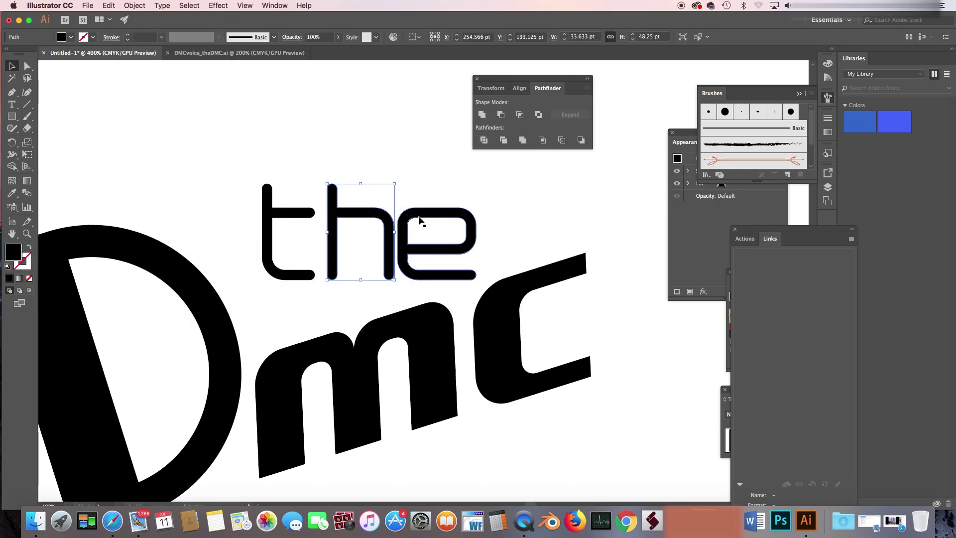
key(super+z)
key(super+z)
key(super+z)
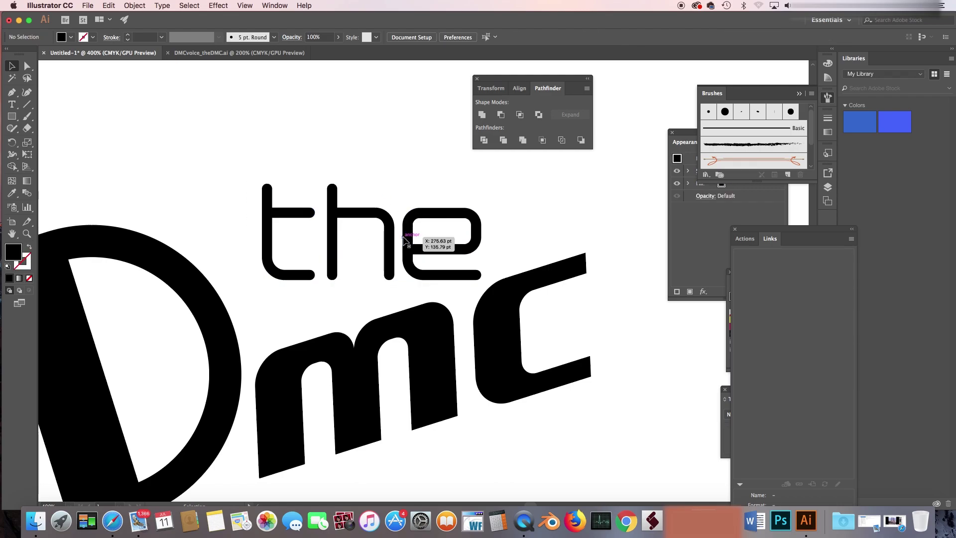
key(super+z)
key(super+shift+z)
key(super+shift+z)
key(super+shift+z)
key(super+shift+z)
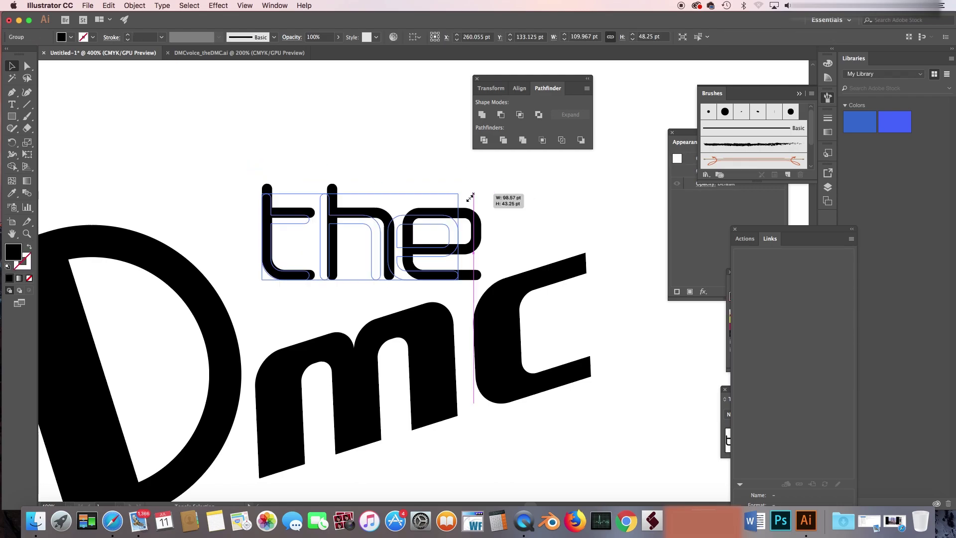
- Scale down and tilt 'the' above the mc, nudging the D and mc down
key(e)
mouse_move(482, 182)
mouse_down()
mouse_move(426, 208)
mouse_move(401, 175)
mouse_up()
drag(383, 214, 374, 257)
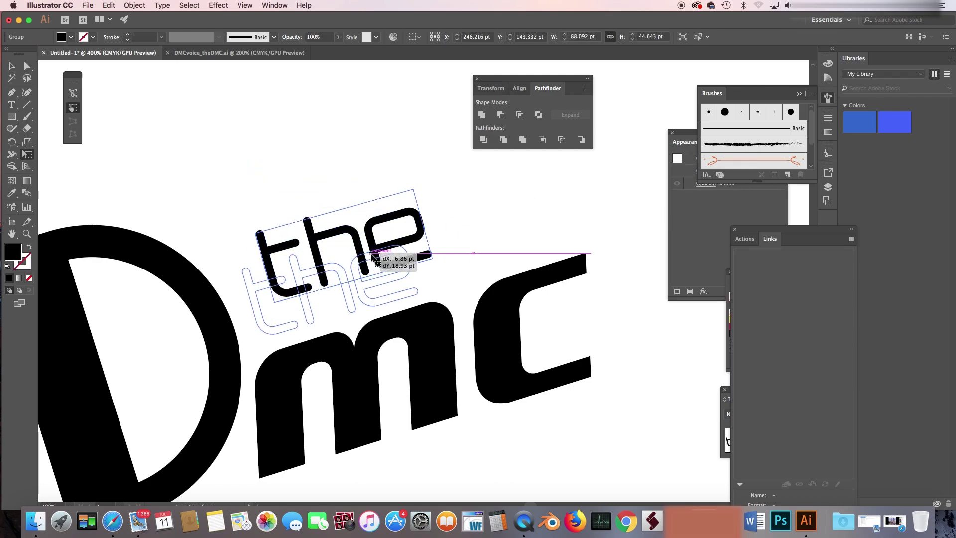
key(v)
click(355, 173)
key(super+minus)
drag(249, 227, 250, 230)
click(196, 134)
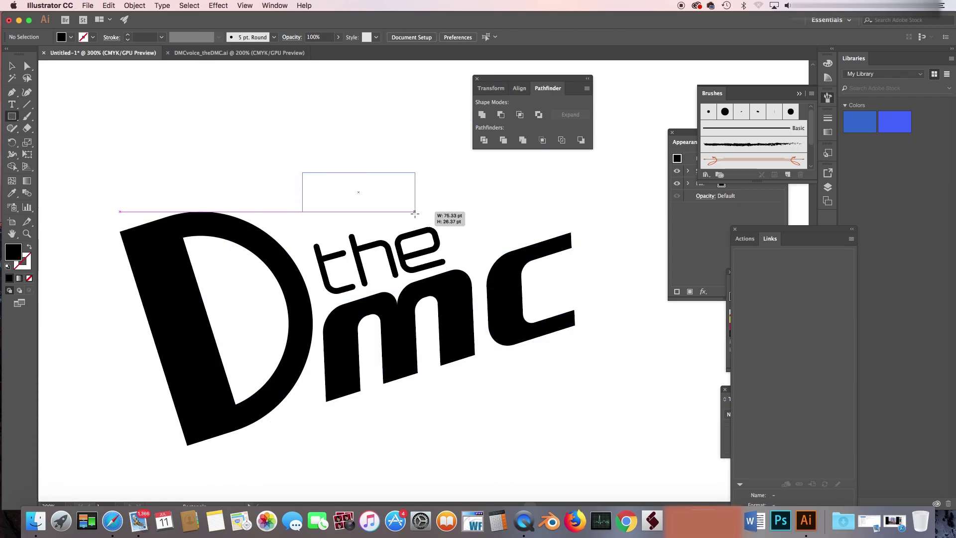
- Draw a yellow rectangle with ~6.7 pt rounded corners, tilt it, and place it over 'the'
drag(303, 173, 415, 213)
click(730, 319)
click(768, 312)
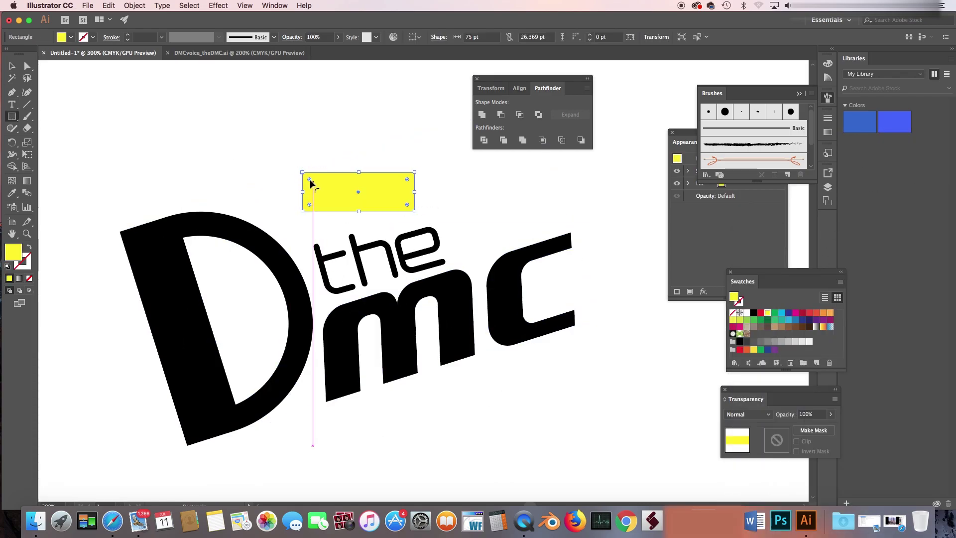
drag(313, 185, 313, 184)
key(v)
key(e)
drag(358, 149, 345, 152)
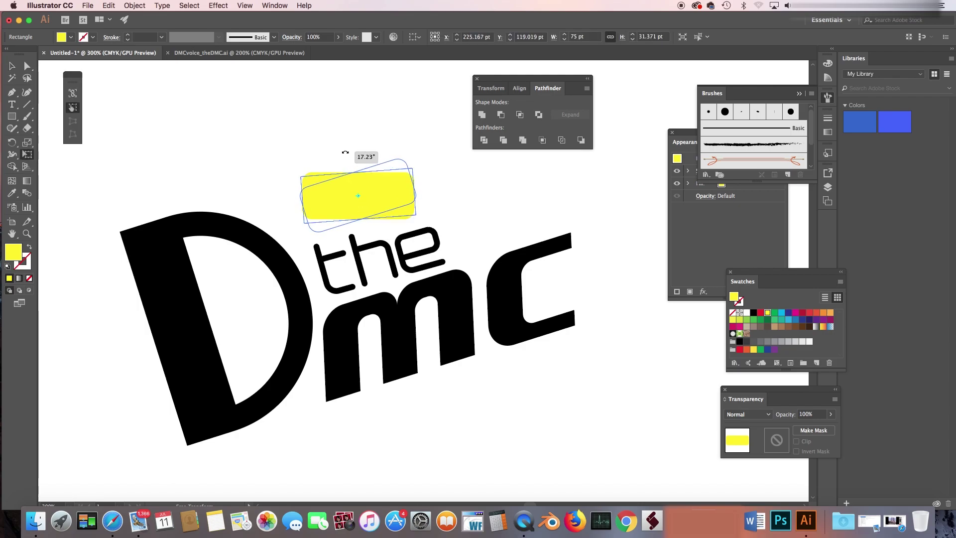
drag(358, 199, 377, 257)
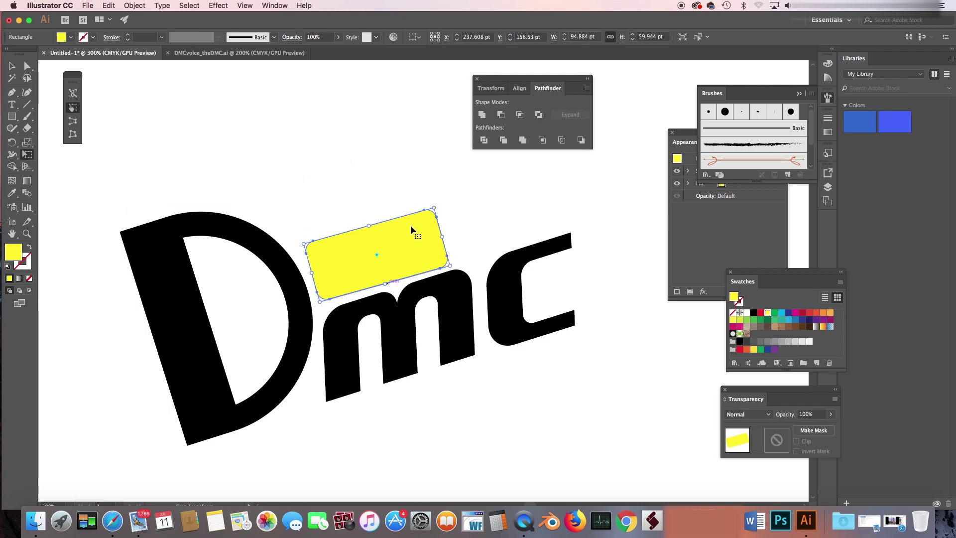
- Offset the whole Dmc artwork's path by 18 pt with round joins
key(v)
click(164, 279)
click(134, 5)
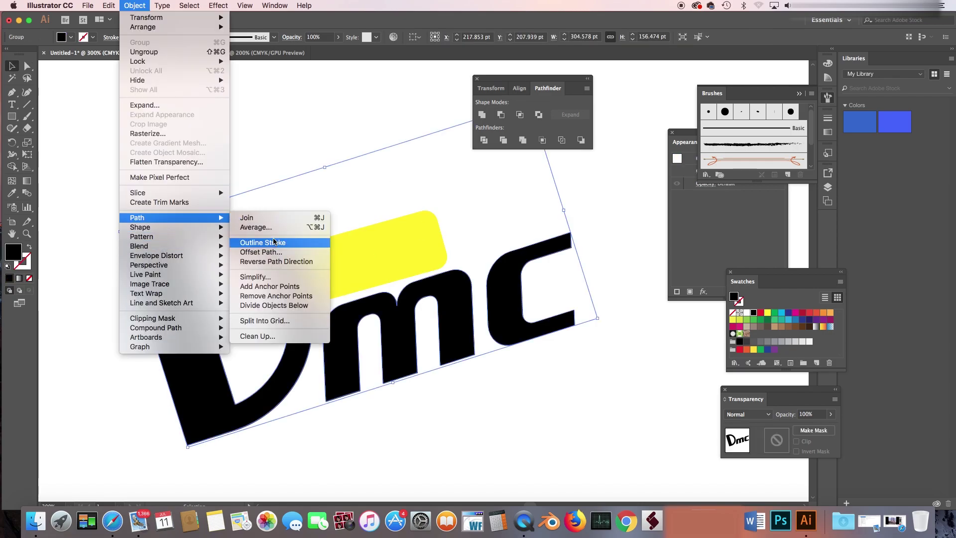
click(269, 252)
click(573, 171)
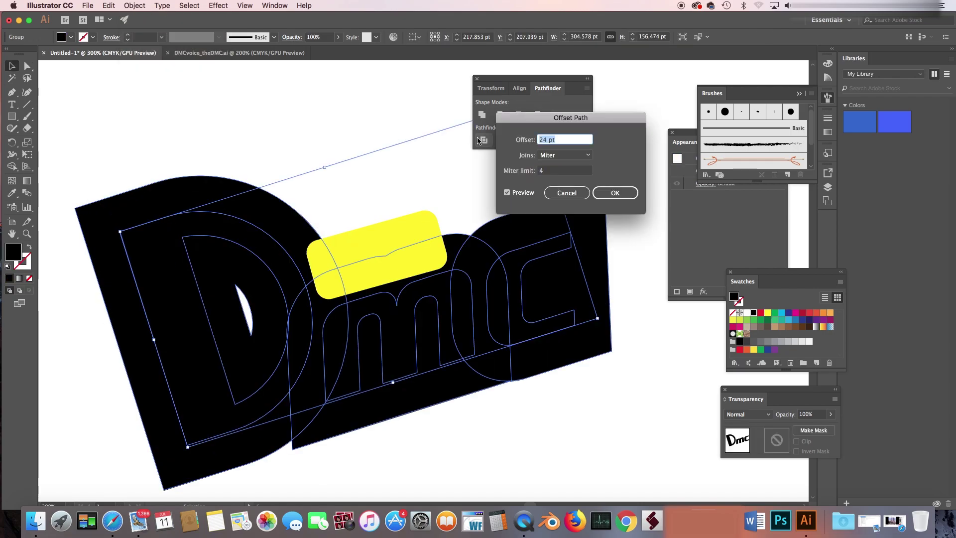
double_click(565, 140)
text(18)
click(560, 170)
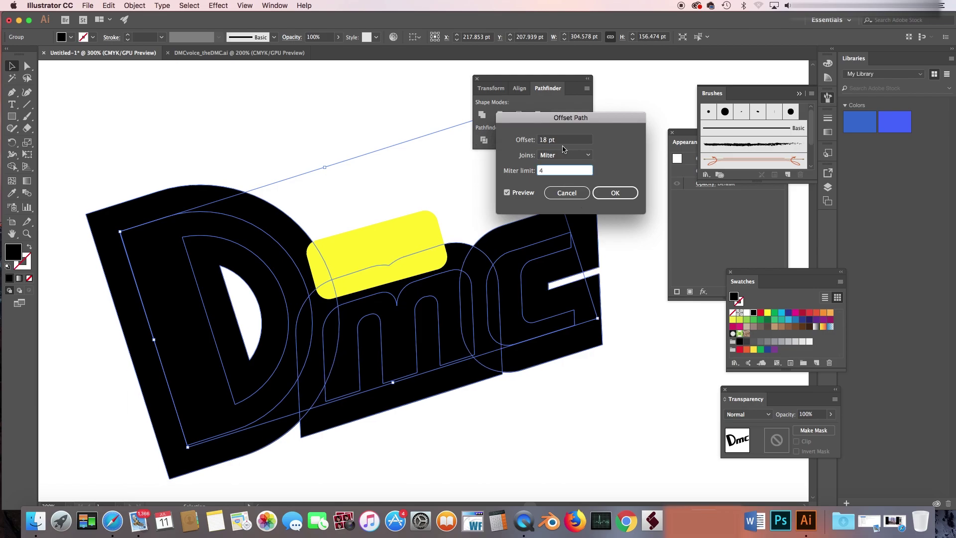
key(Tab)
key(Down)
key(Return)
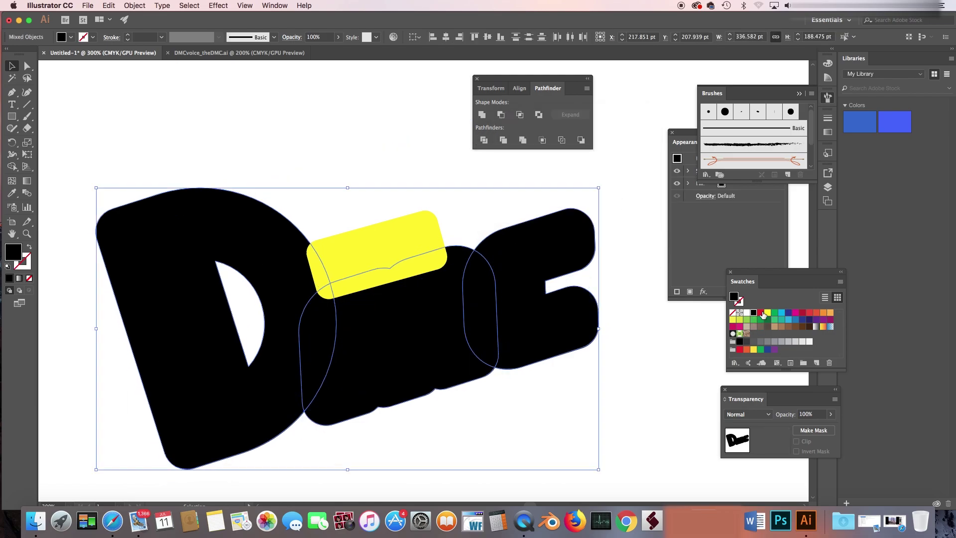
- Fill the offset shape yellow, unite it, and send it behind the lettering
click(767, 312)
click(481, 114)
click(134, 5)
click(269, 58)
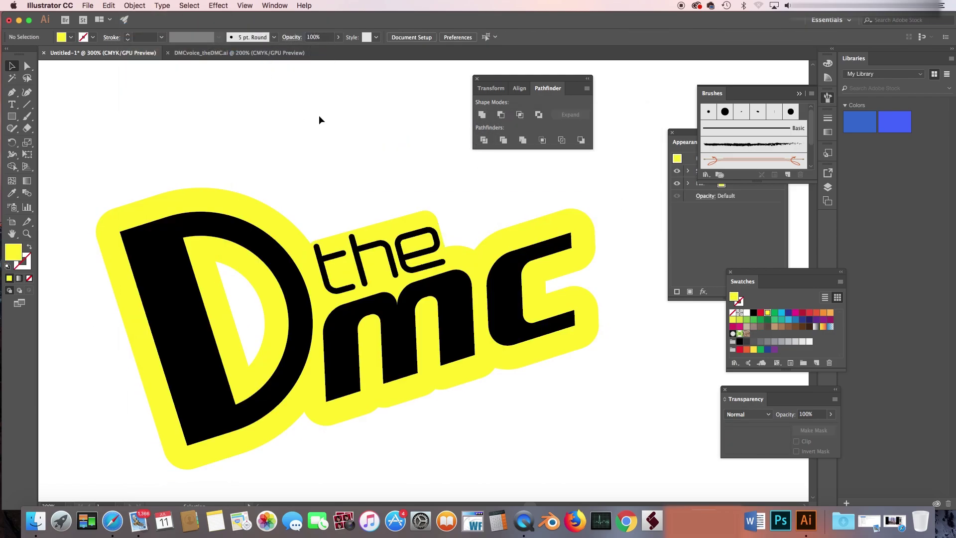
click(379, 251)
click(405, 160)
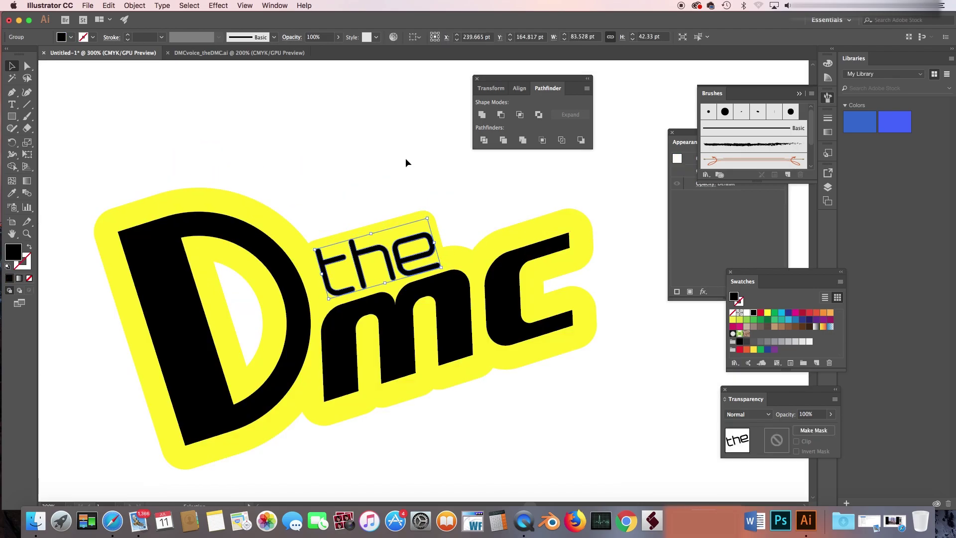
key(super+minus)
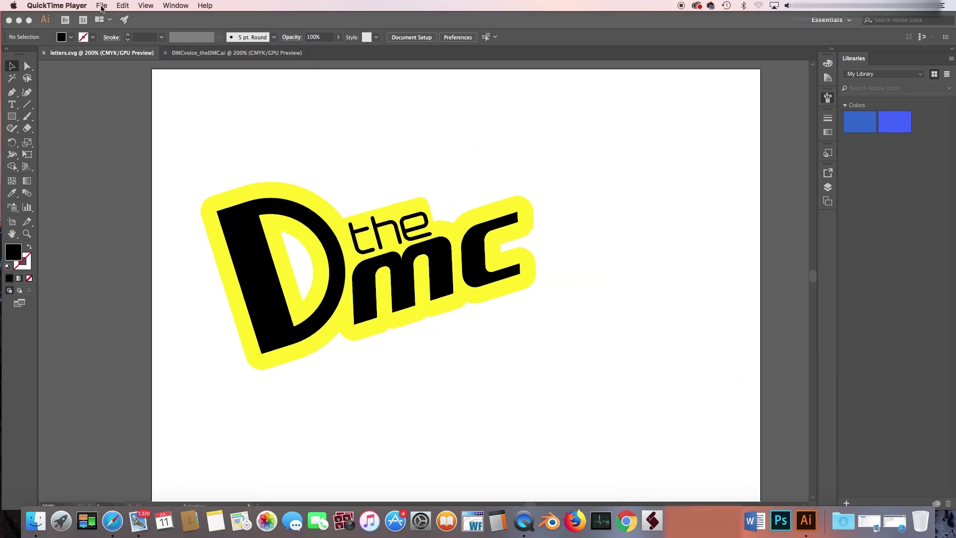
- Save the logo as letters.svg in SVG format, replacing the existing file
click(88, 5)
click(103, 90)
click(401, 276)
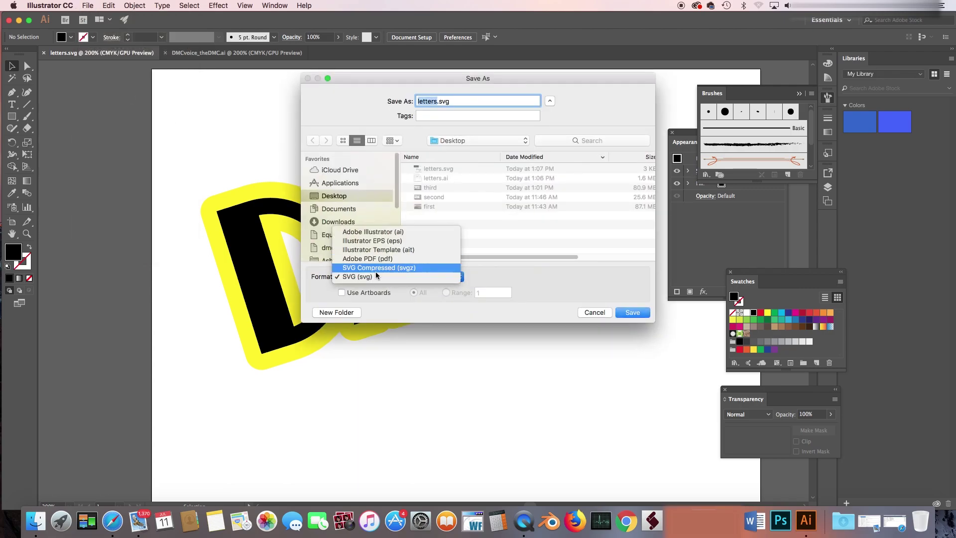
click(627, 310)
click(548, 143)
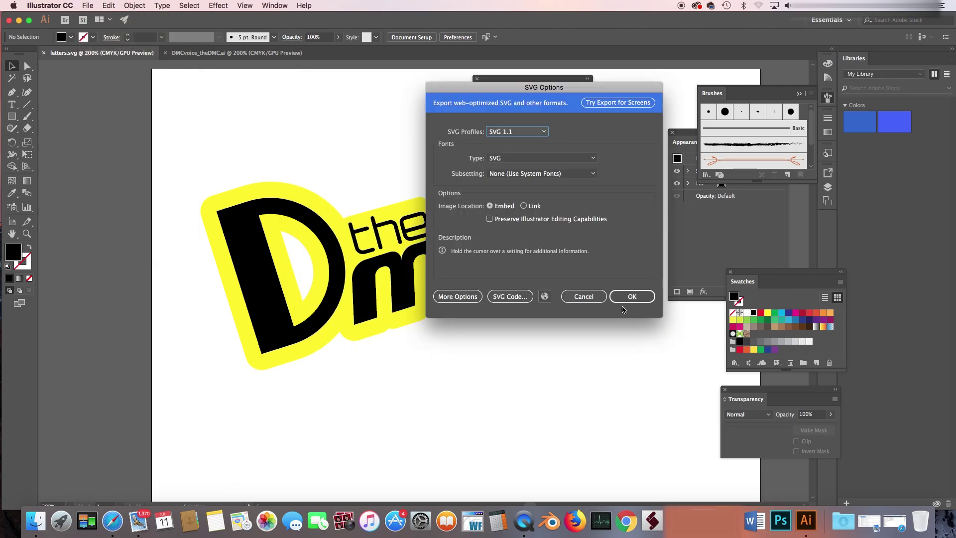
key(Return)
click(551, 521)
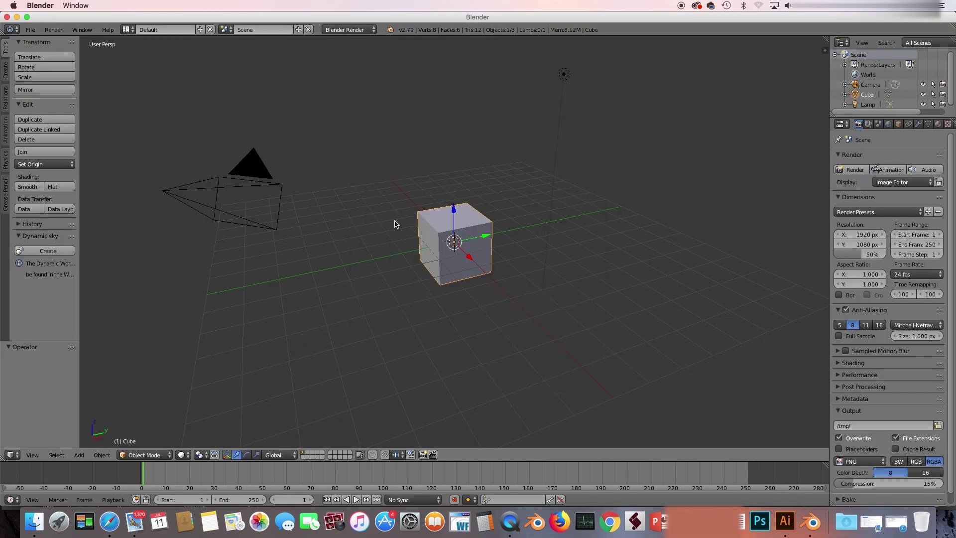
- Delete the default cube and import letters.svg as curves
key(Delete)
click(31, 29)
click(164, 307)
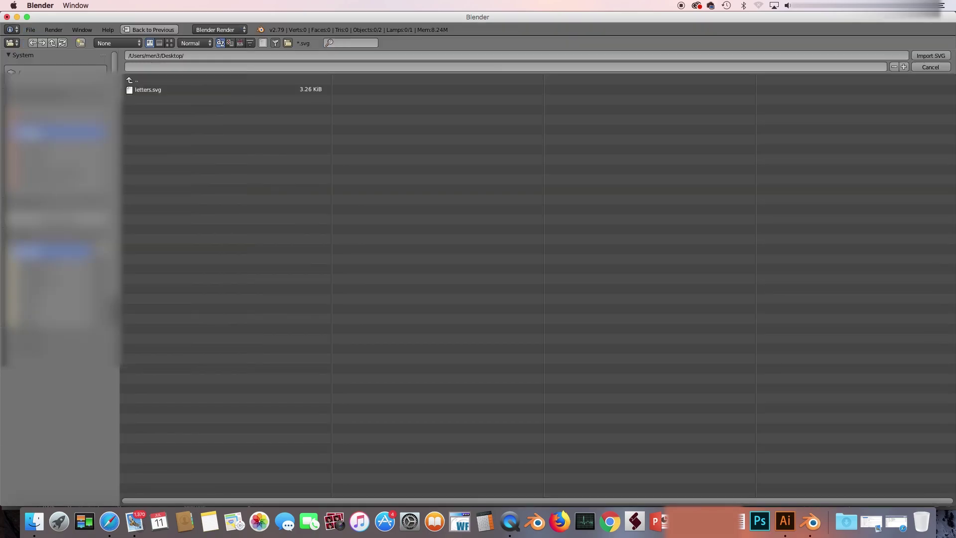
double_click(145, 90)
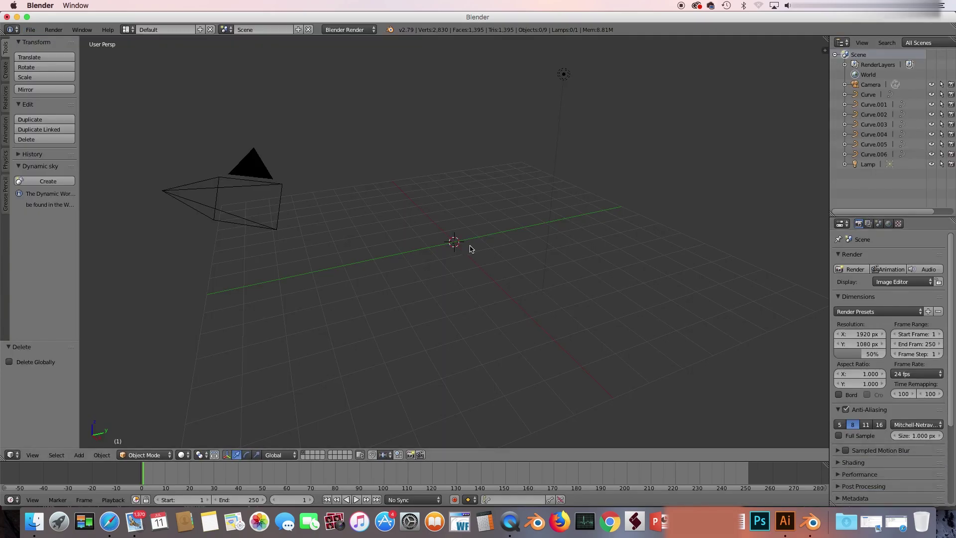
- Add a plain axes Empty and parent the imported curves to it
key(shift+a)
click(500, 321)
click(868, 94)
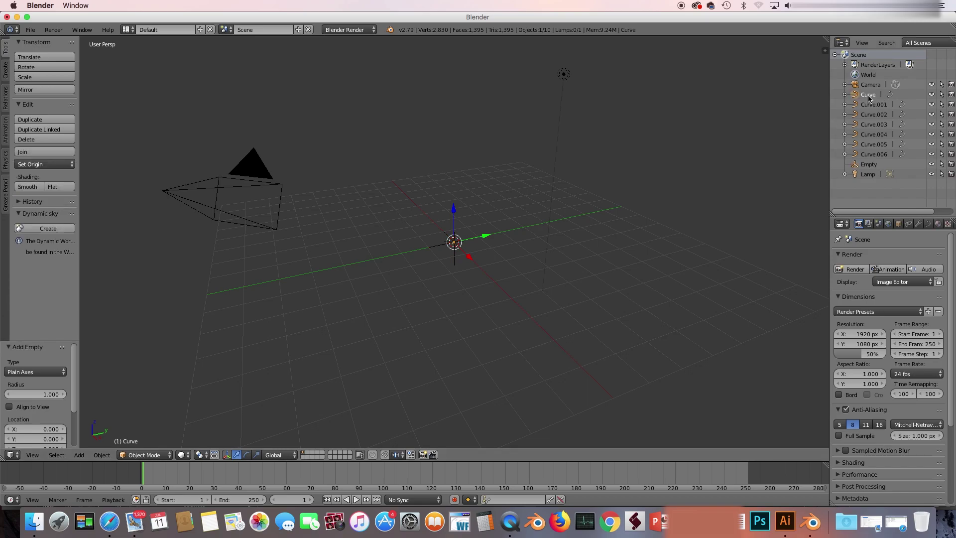
scroll(435, 250, up, 2)
shift+right_click(439, 246)
key(ctrl+p)
click(506, 189)
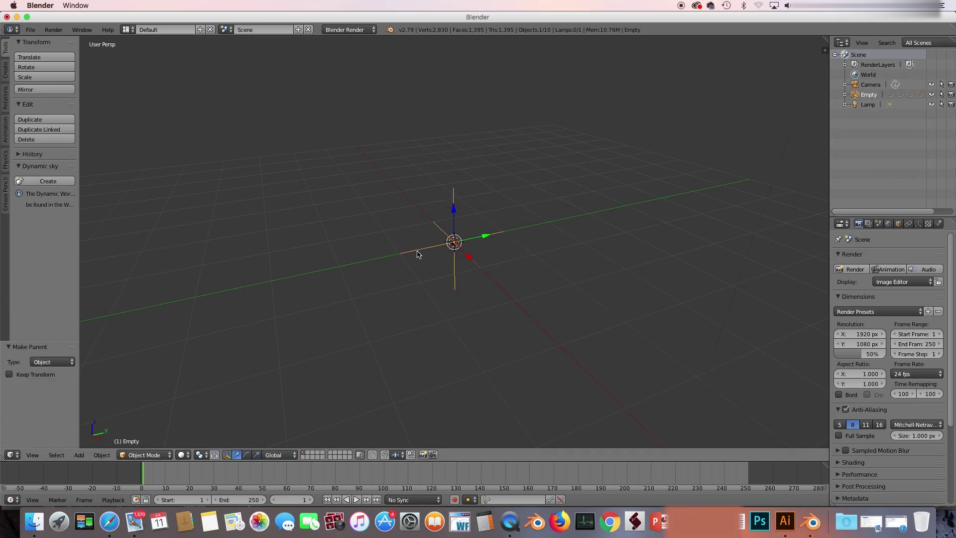
- Scale the Empty to 200, rotate it 90° about X, and move it along Y
text(n200)
key(Return)
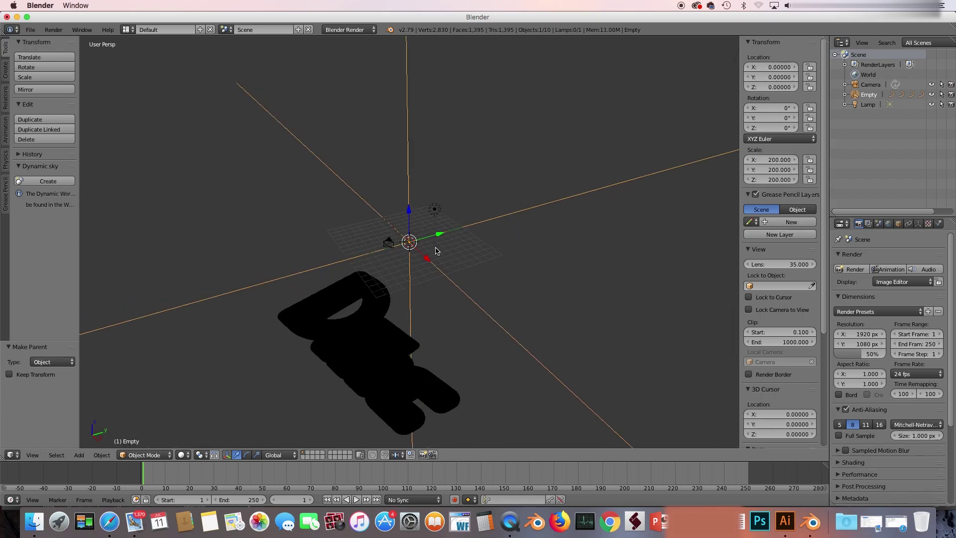
scroll(440, 261, down, 4)
key(g)
key(y)
click(440, 260)
text(rx)
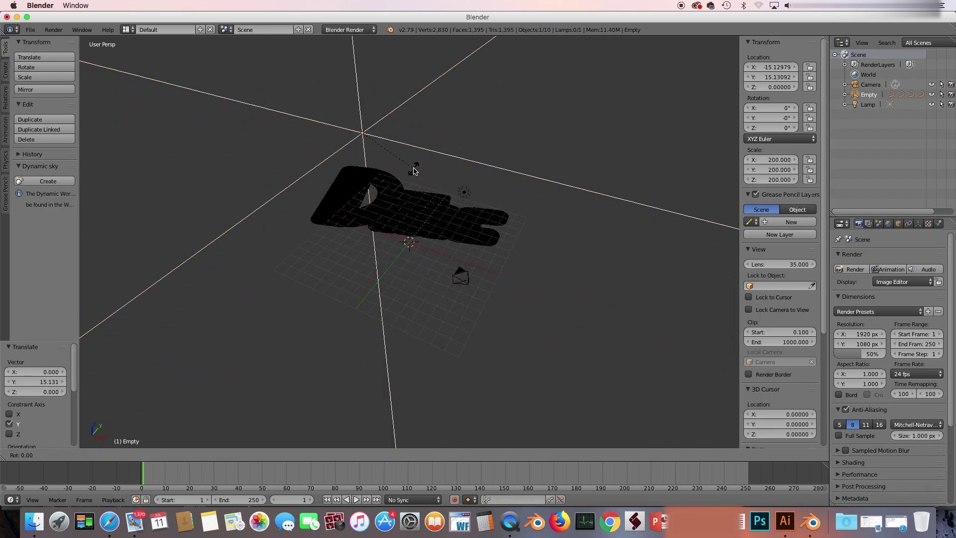
text(90)
key(Return)
key(g)
key(y)
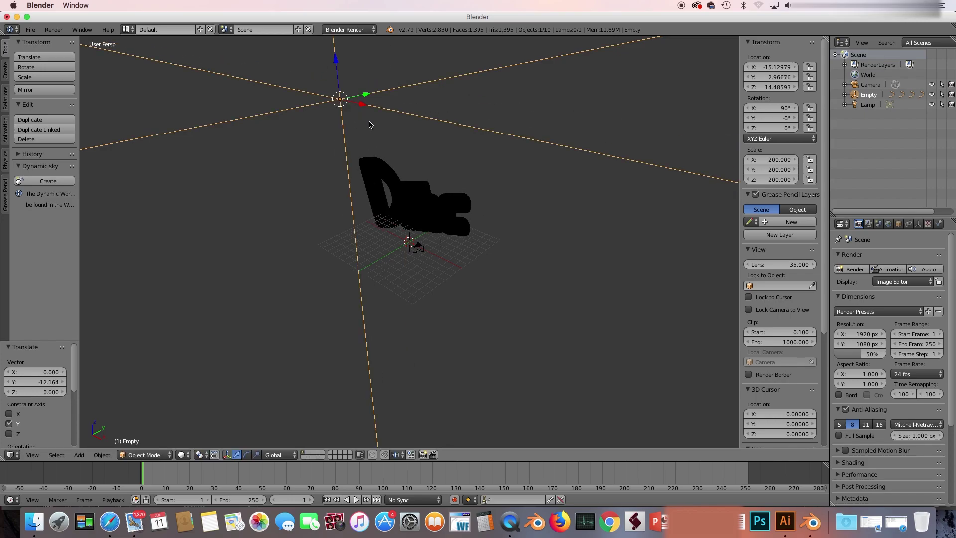
click(378, 234)
click(846, 94)
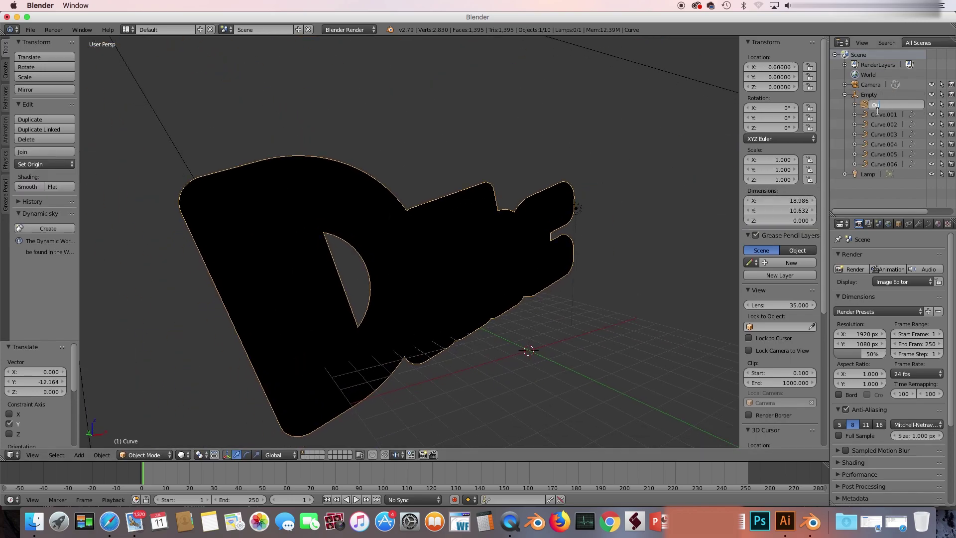
text(Outline)
- Rename the curves, switch to Cycles, and replace Outline's SVGMat with a new material
double_click(884, 105)
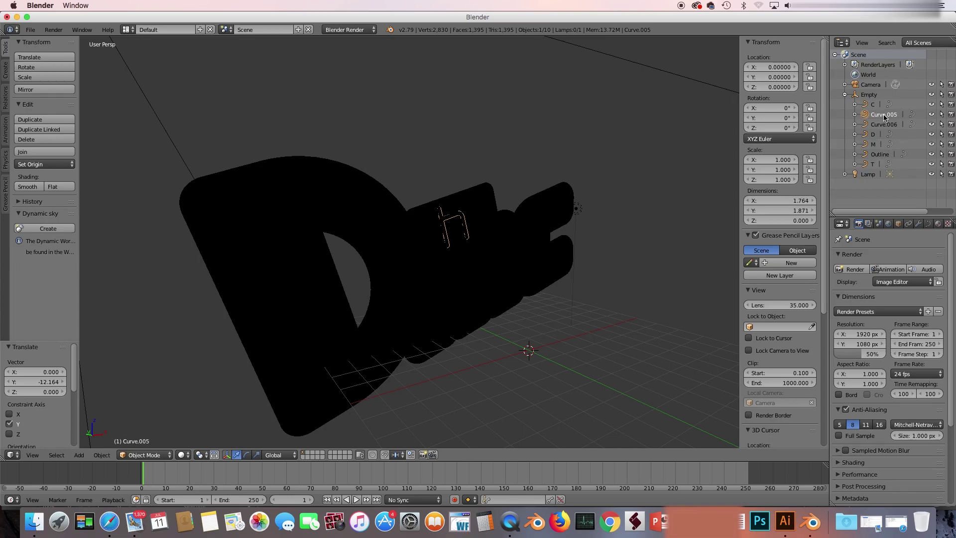
click(880, 154)
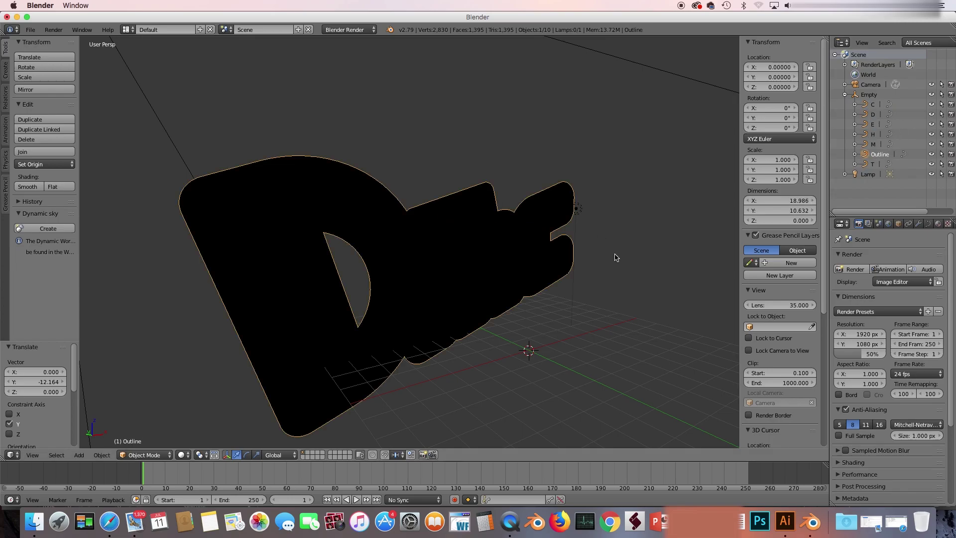
drag(830, 299, 731, 299)
click(840, 224)
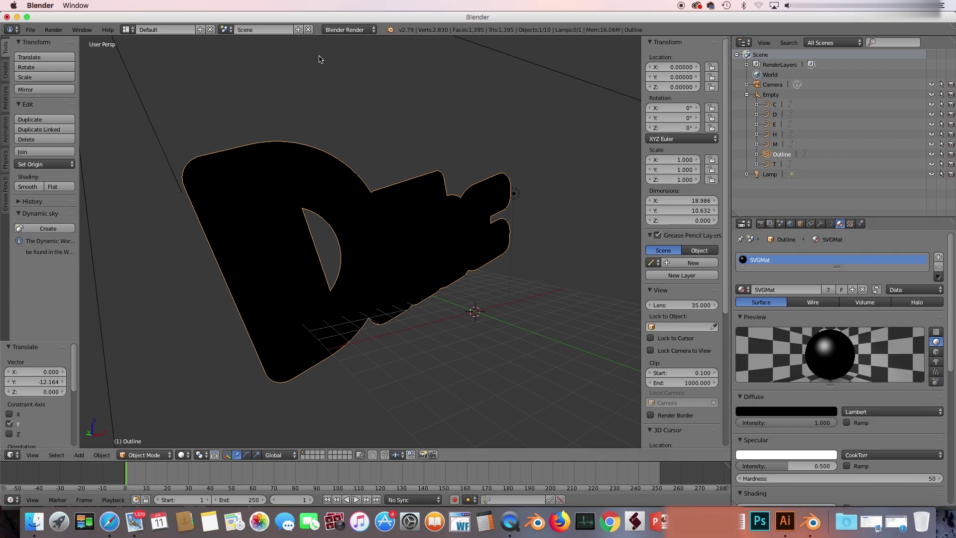
click(348, 29)
click(349, 80)
click(947, 266)
click(812, 291)
click(783, 289)
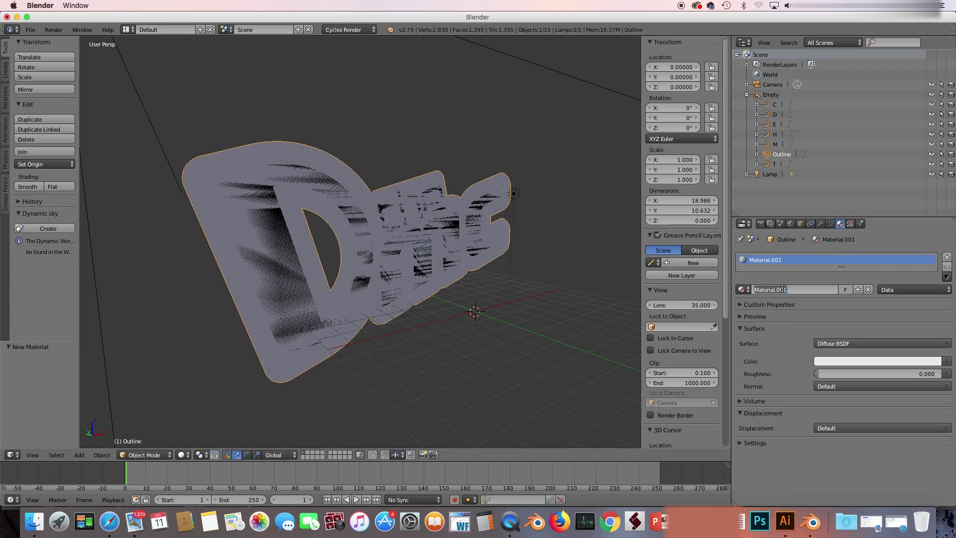
- Give Outline a Solidify modifier with 0.01 thickness
click(820, 224)
click(797, 257)
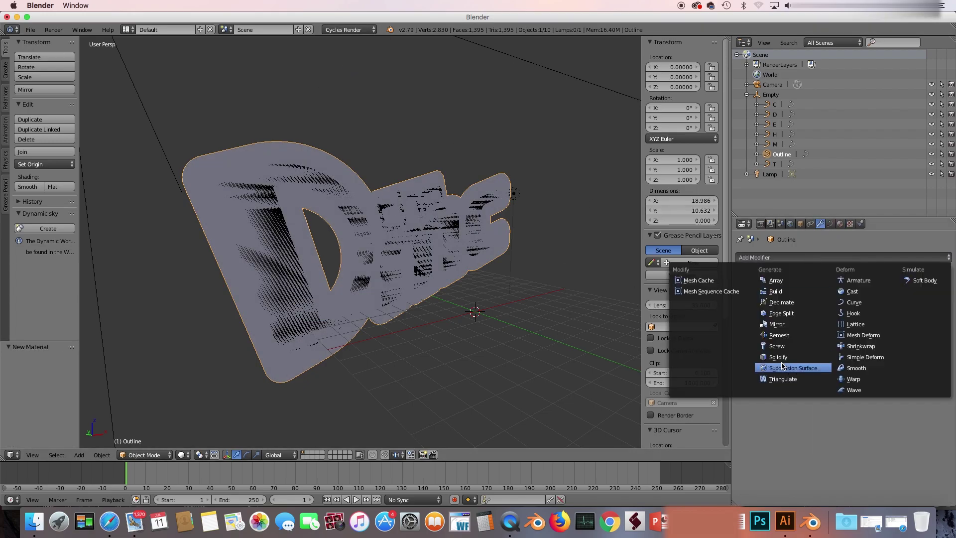
click(779, 357)
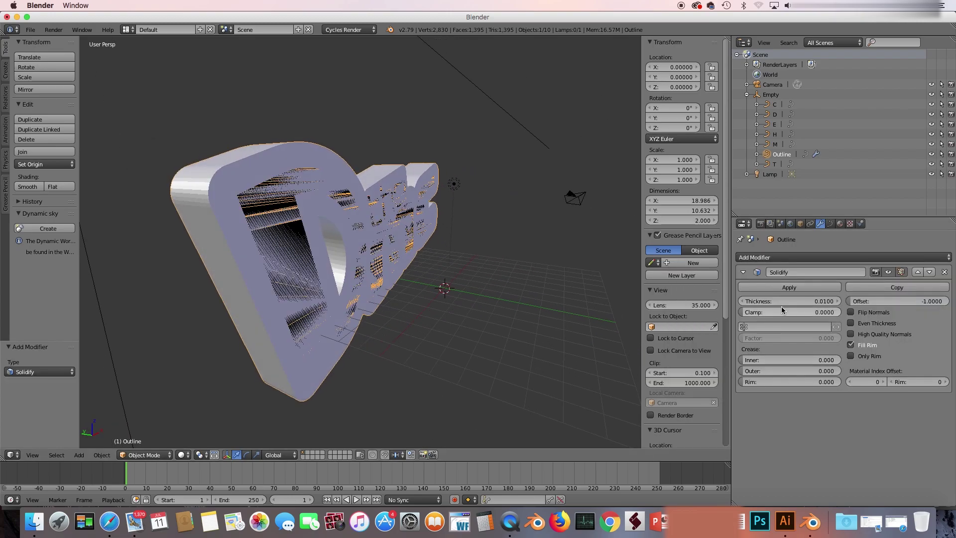
double_click(787, 302)
text(.01)
key(Return)
middle_drag(572, 274, 623, 210)
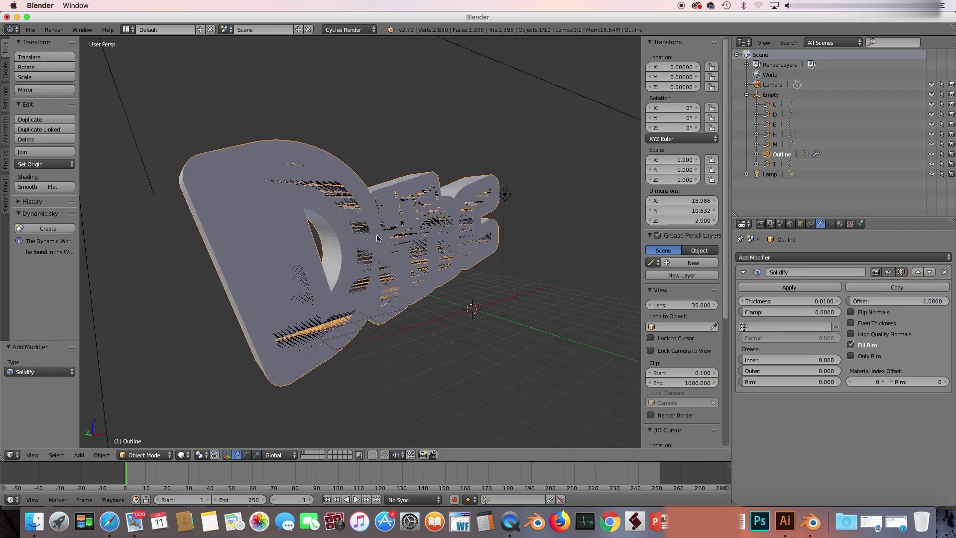
click(775, 115)
- Give D a new material and a Solidify modifier with offset 1 and thinner thickness
click(840, 224)
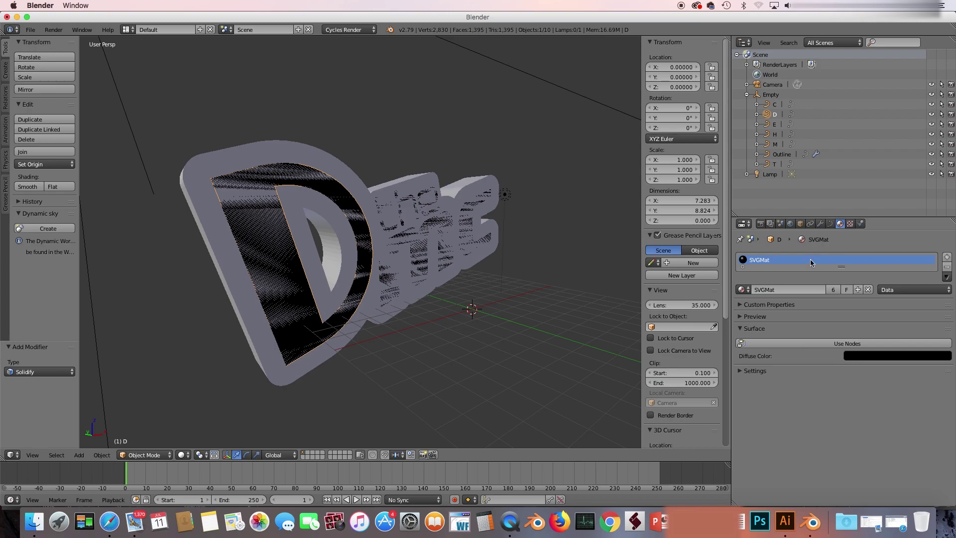
click(792, 290)
text(DMCma)
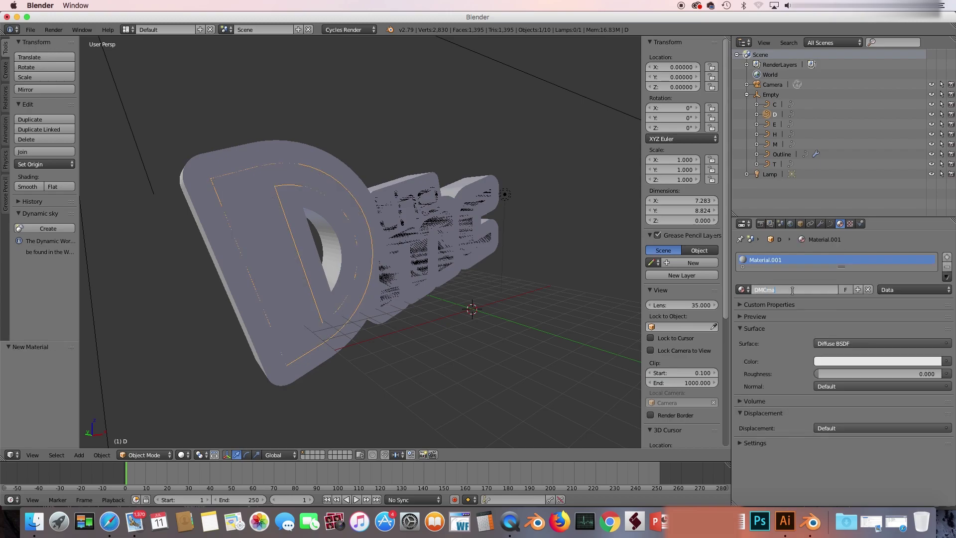
key(Return)
click(821, 224)
click(842, 258)
click(776, 367)
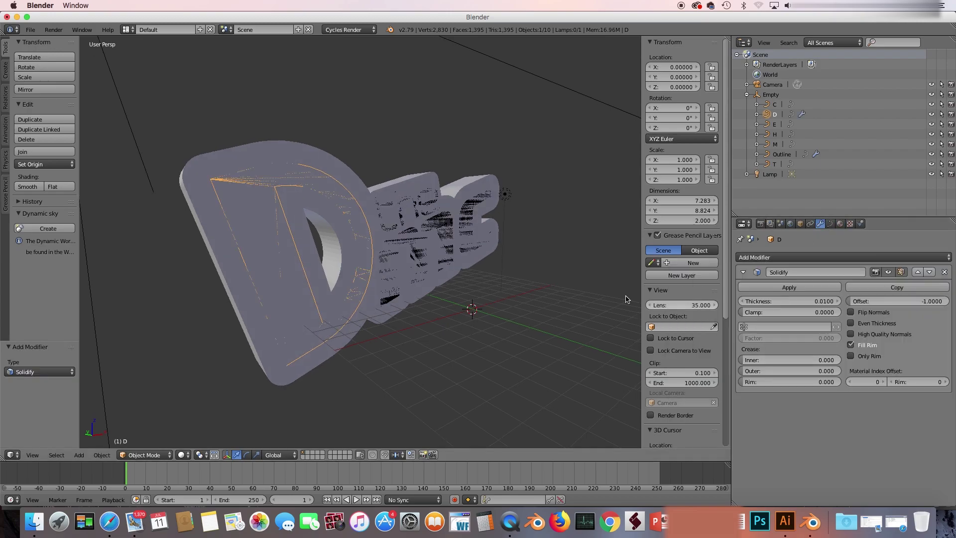
drag(891, 301, 936, 301)
text(35)
key(Return)
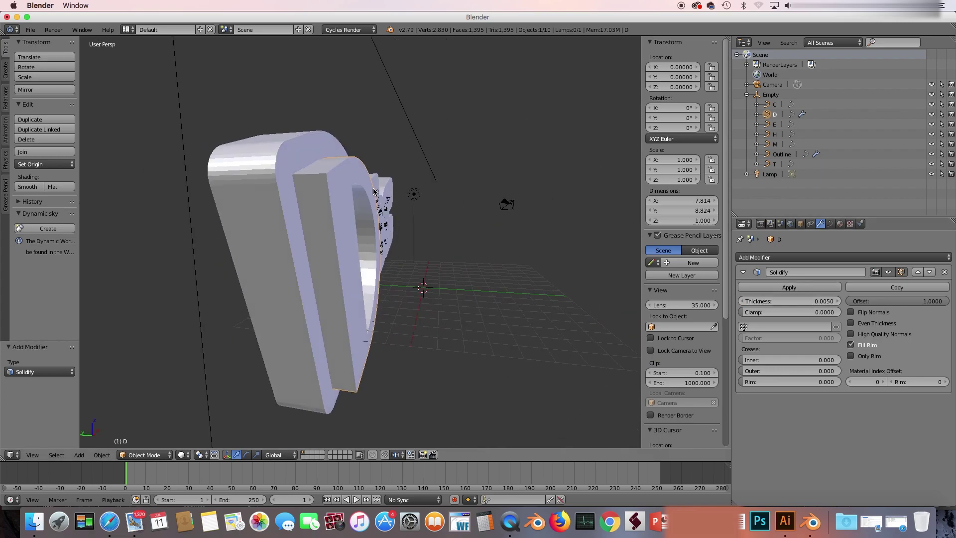
- Add Solidify modifiers to M and C, giving C a 0.0035 thickness
mouse_move(319, 239)
middle_down()
mouse_move(347, 229)
mouse_move(379, 234)
middle_up()
right_click(428, 259)
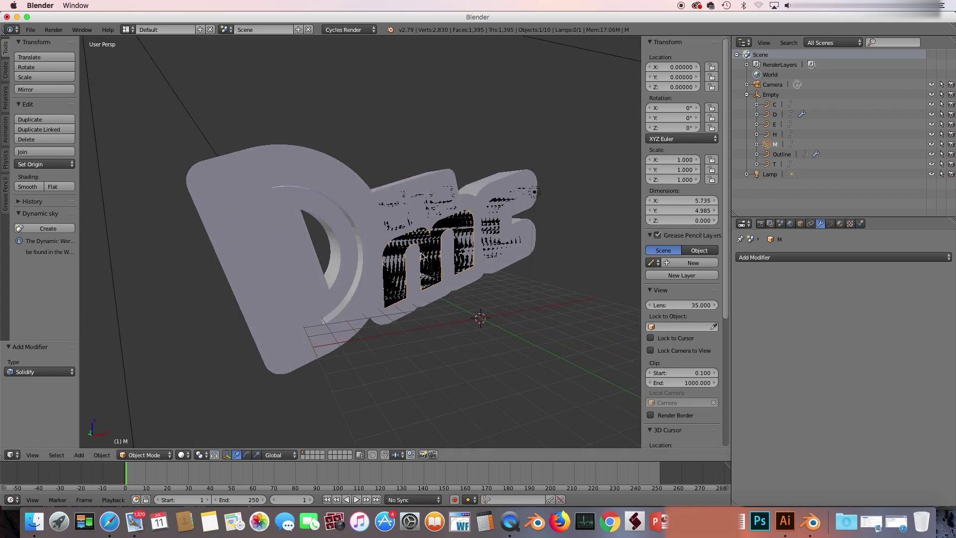
click(832, 257)
click(778, 358)
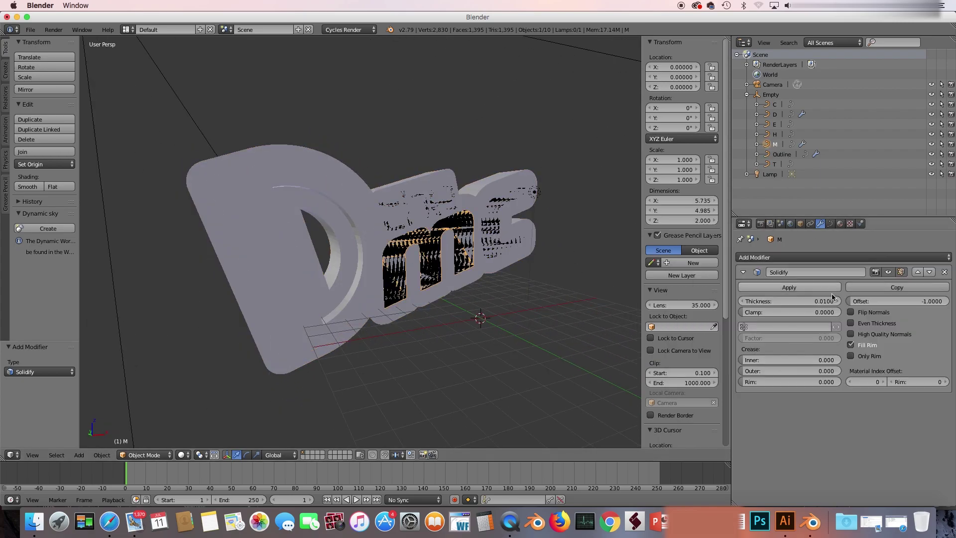
right_click(528, 230)
click(842, 257)
click(778, 357)
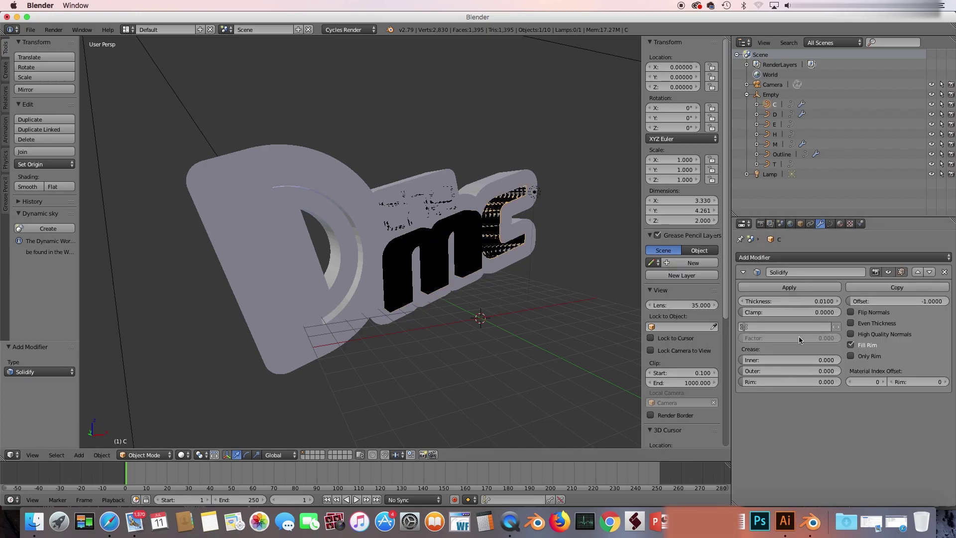
click(771, 301)
text(0.0035)
key(Return)
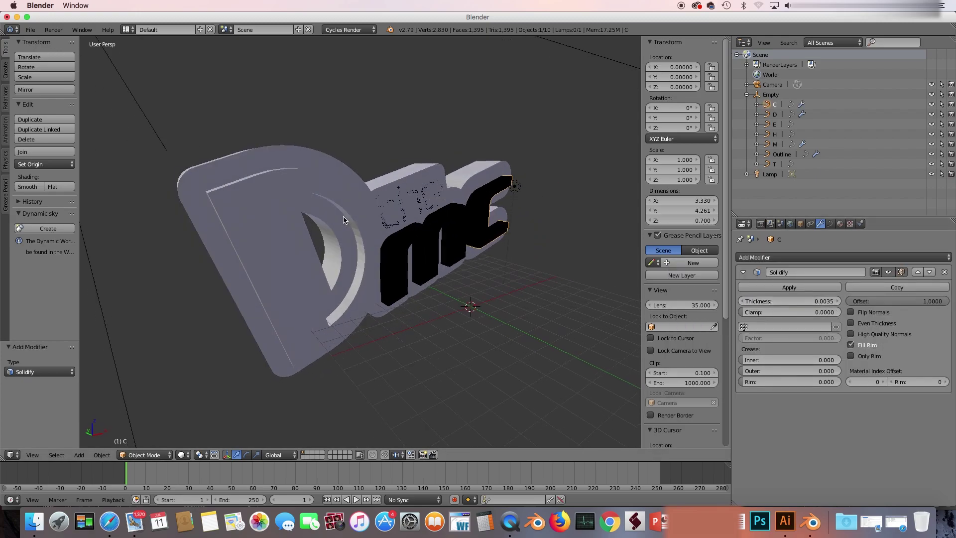
- Copy D's DMCmatt material to the m and c letters
right_click(249, 279)
click(840, 223)
click(947, 277)
click(906, 289)
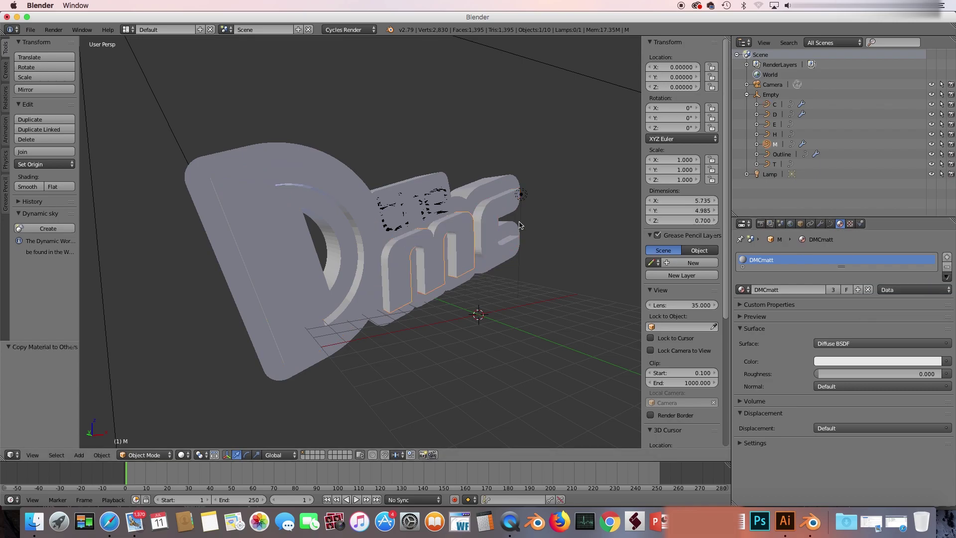
click(775, 164)
- Add Solidify modifiers to the t, h and e letters with 0.003 thickness
click(777, 357)
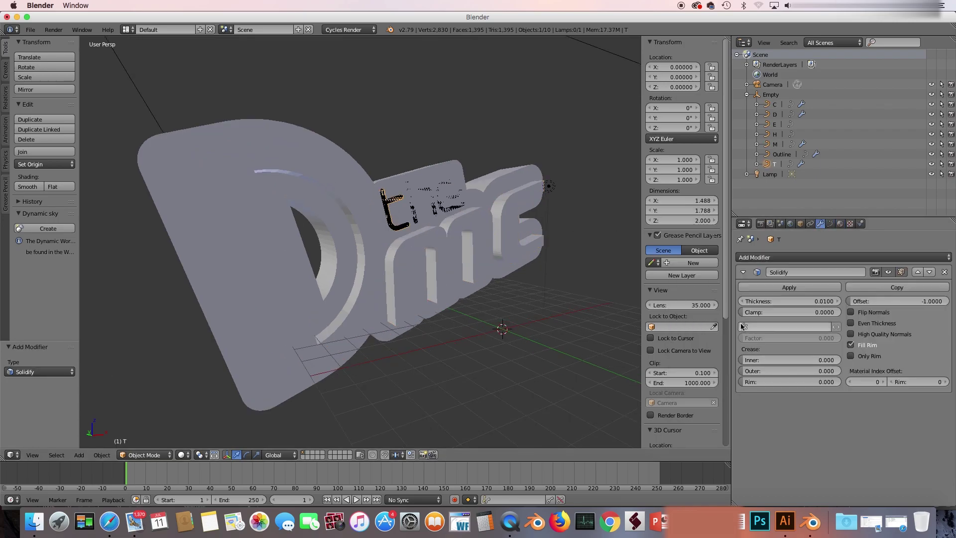
right_click(424, 194)
click(844, 257)
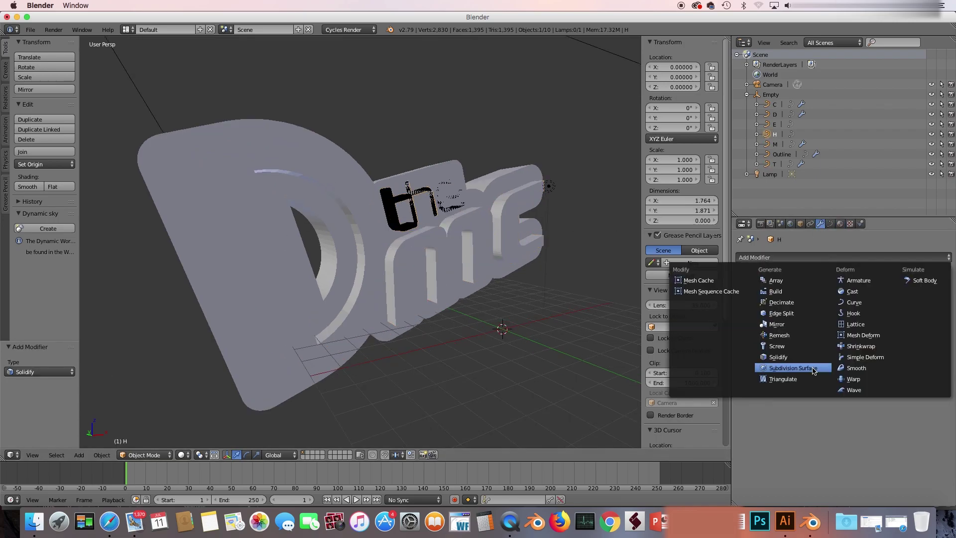
click(782, 367)
key(Return)
right_click(450, 192)
click(844, 257)
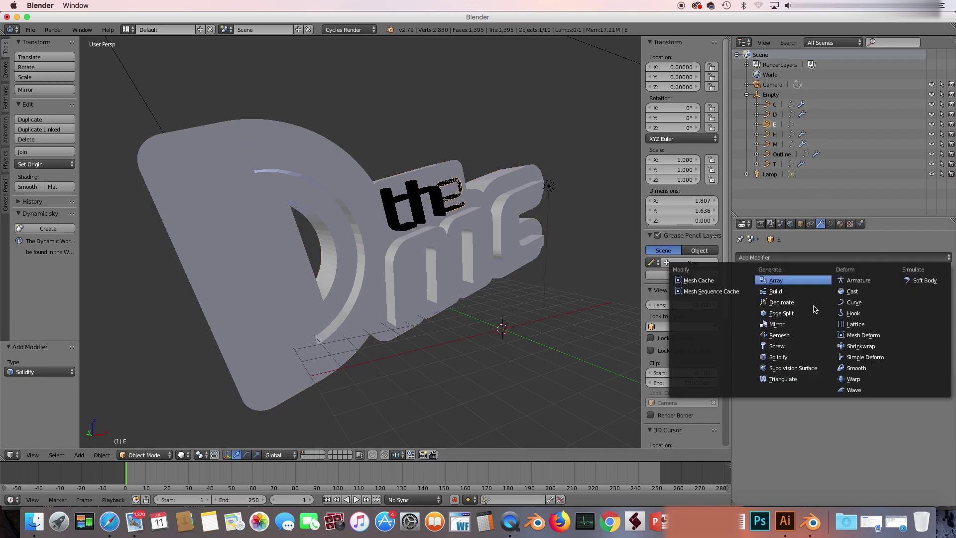
click(782, 367)
text(.003)
key(Return)
middle_drag(389, 239, 406, 243)
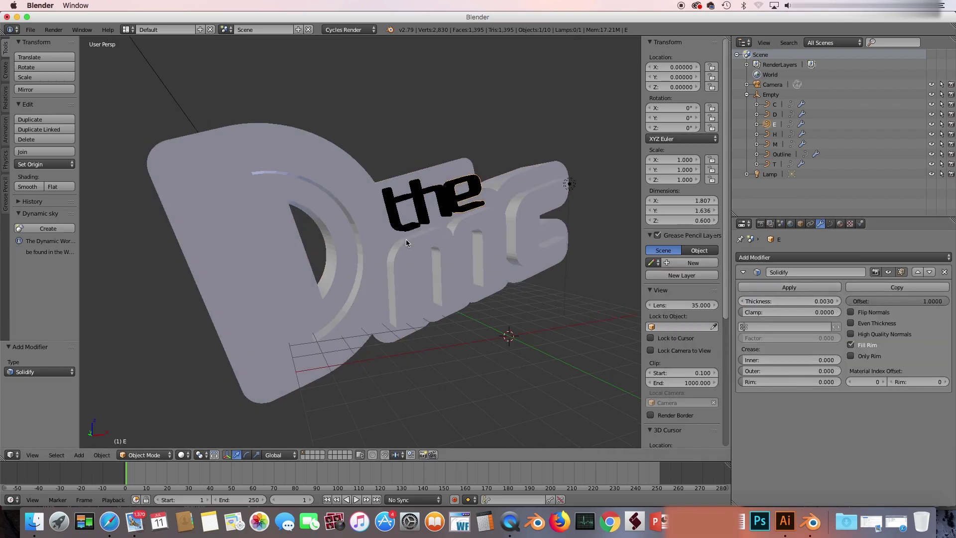
- Create a new theMatt material on t and copy it to h and e
click(840, 224)
click(843, 290)
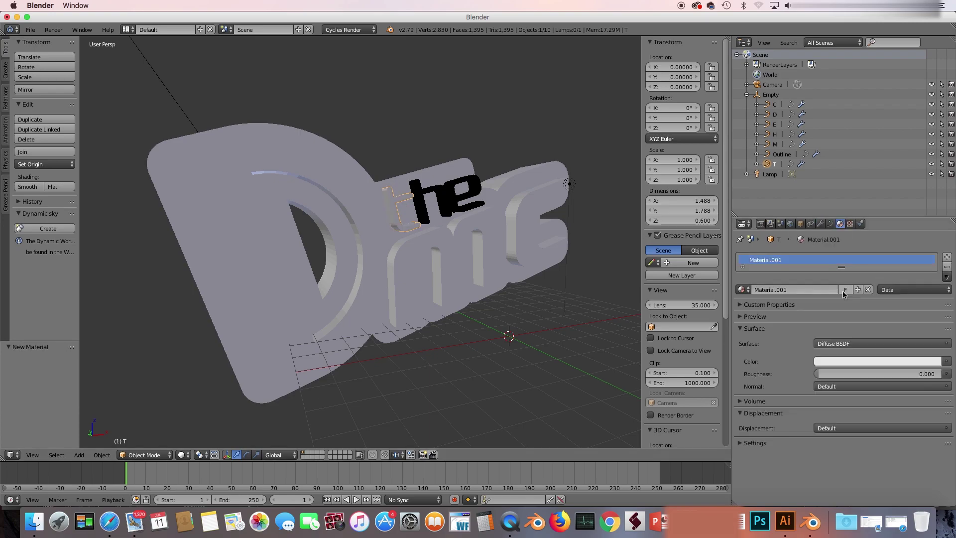
text(theMatt)
shift+click(446, 200)
shift+click(401, 214)
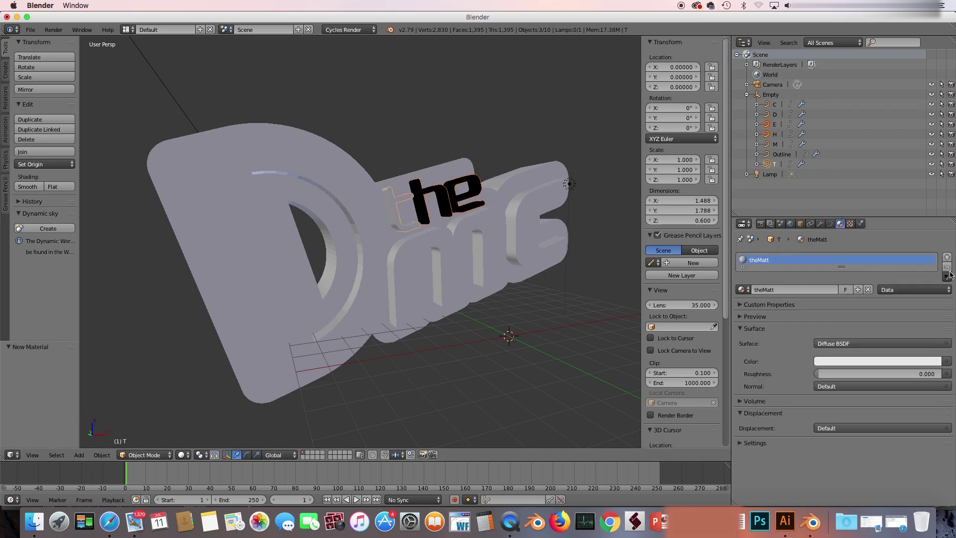
click(947, 277)
click(907, 301)
- Set DMCmatt's diffuse colour to black in the Node Editor
click(328, 174)
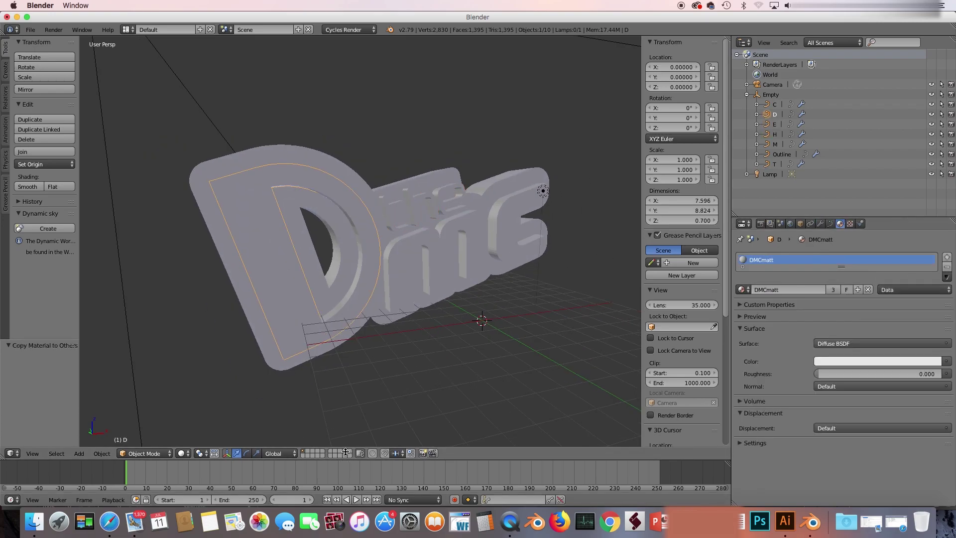
drag(299, 459, 299, 343)
click(10, 500)
click(39, 367)
key(Home)
click(192, 401)
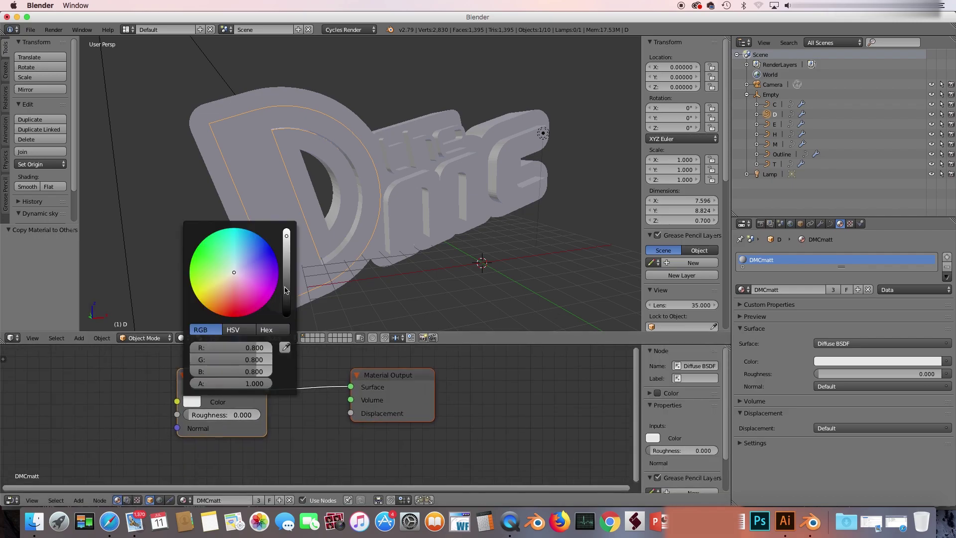
drag(294, 234, 294, 314)
click(182, 337)
click(199, 254)
key(shift+z)
- Move the lamp along the Y axis and preview the rendered scene
scroll(295, 200, down, 3)
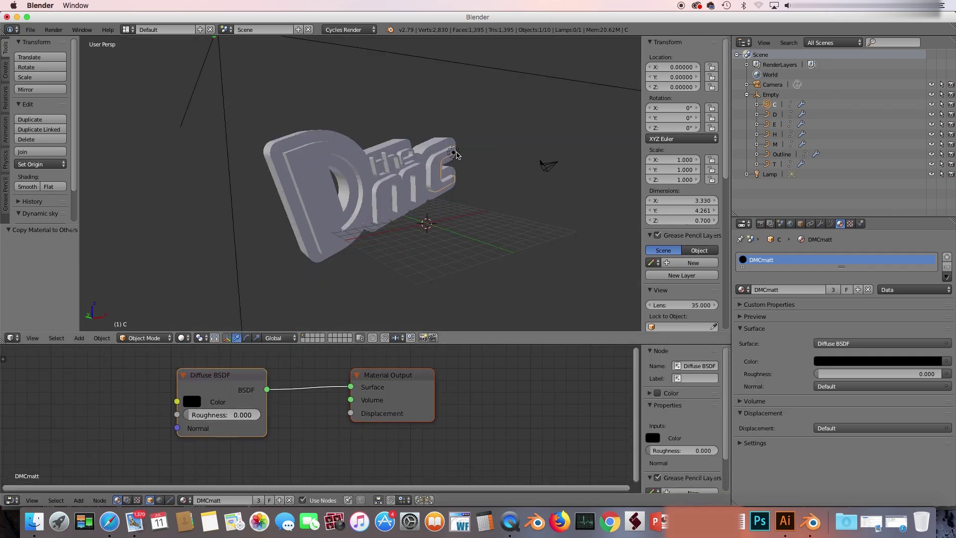
right_click(489, 150)
key(g)
key(z)
key(y)
click(409, 197)
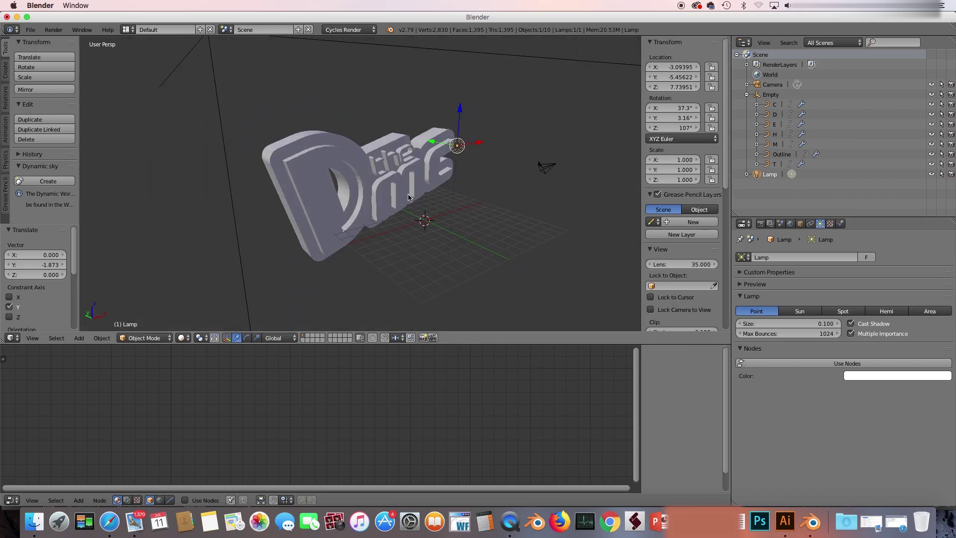
click(790, 223)
key(shift+z)
scroll(336, 165, up, 3)
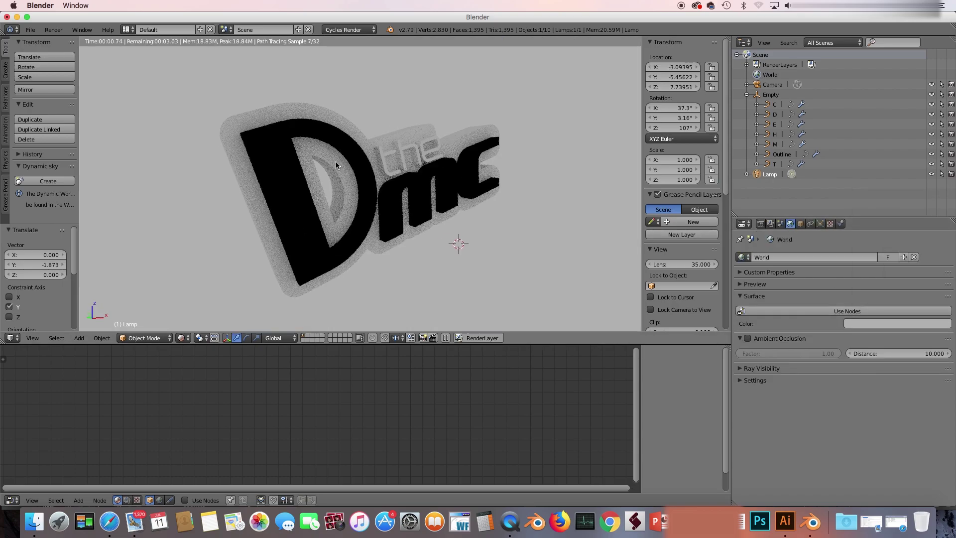
key(shift+z)
right_click(349, 199)
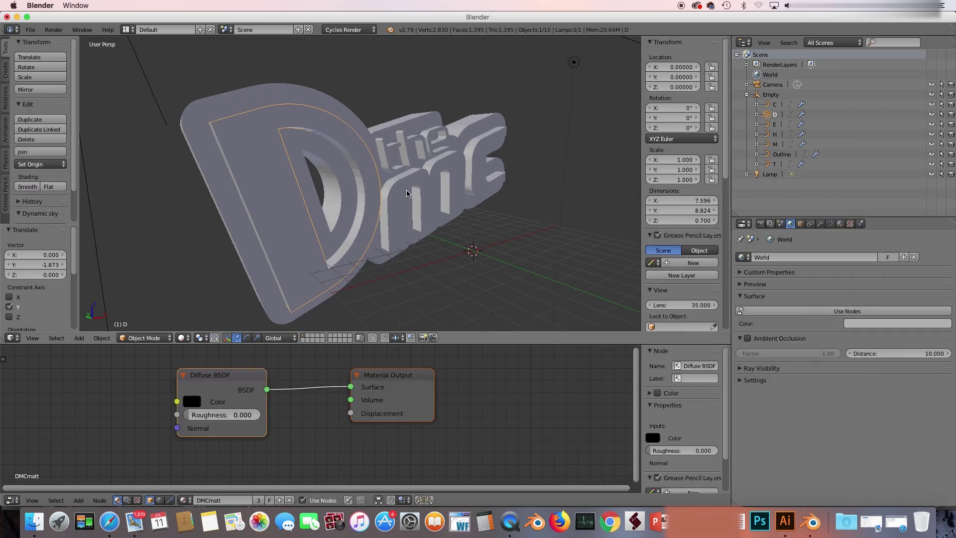
- Mix a Glossy shader into DMCmatt's black diffuse via a Mix Shader node
key(shift+a)
click(204, 324)
click(108, 425)
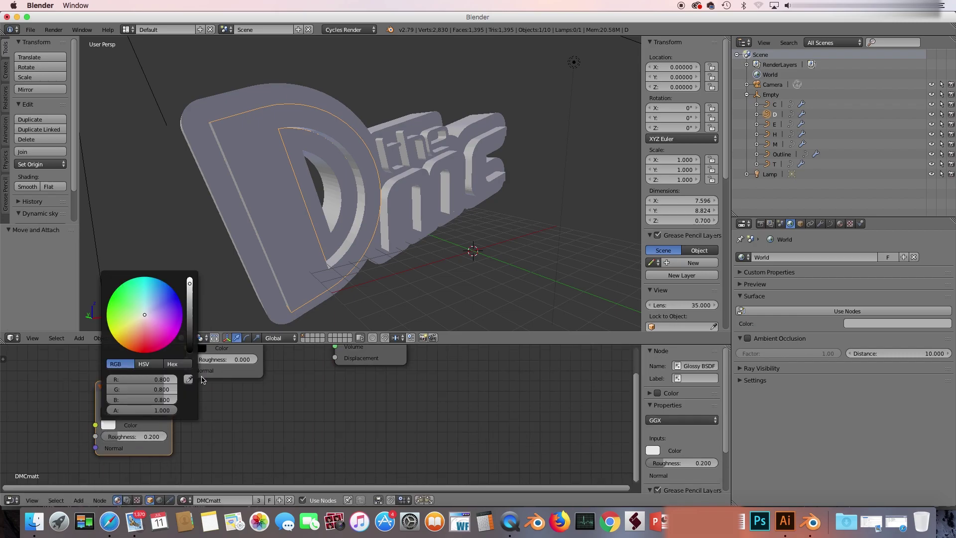
click(78, 500)
click(150, 438)
click(316, 427)
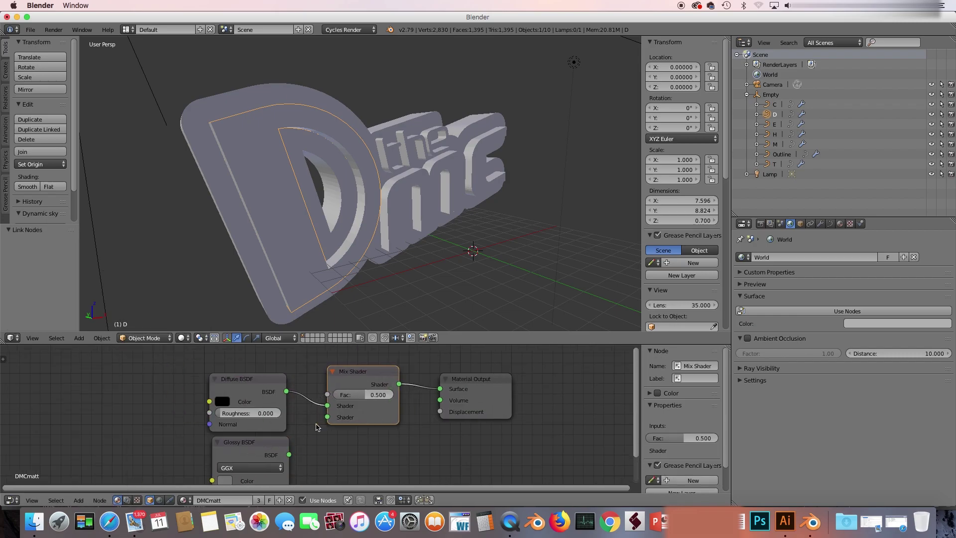
drag(289, 455, 327, 417)
key(shift+z)
middle_drag(221, 386, 183, 356)
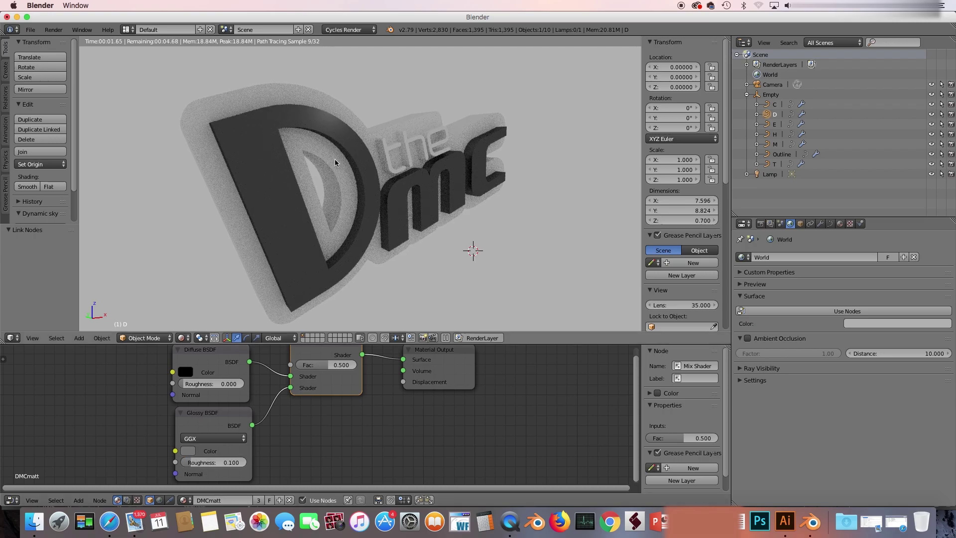
key(shift+z)
- Select the outline and show its OutlineMatt material in rendered preview
right_click(330, 121)
click(840, 223)
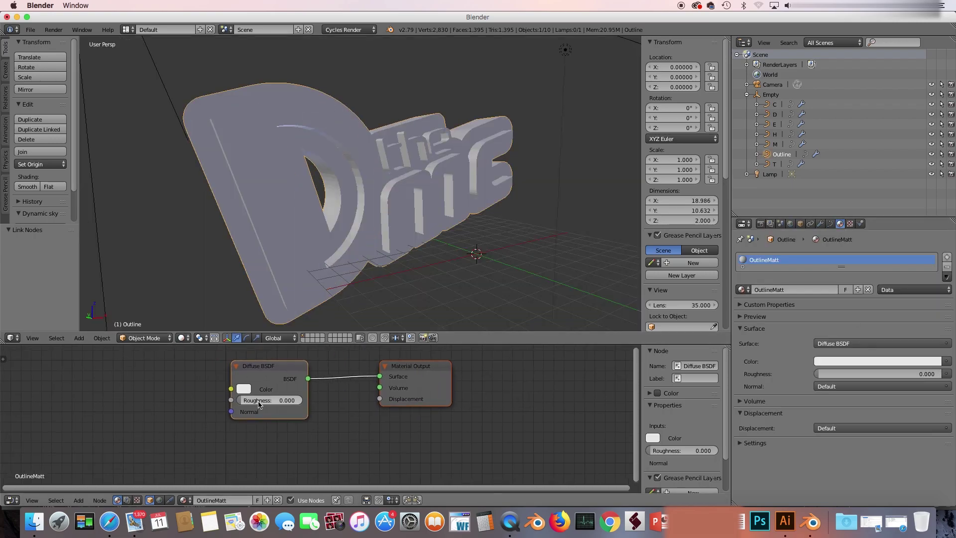
key(shift+z)
scroll(170, 411, down, 2)
scroll(171, 412, down, 1)
- Add an Emission node and a Mix Shader before OutlineMatt's output
click(78, 500)
mouse_move(93, 478)
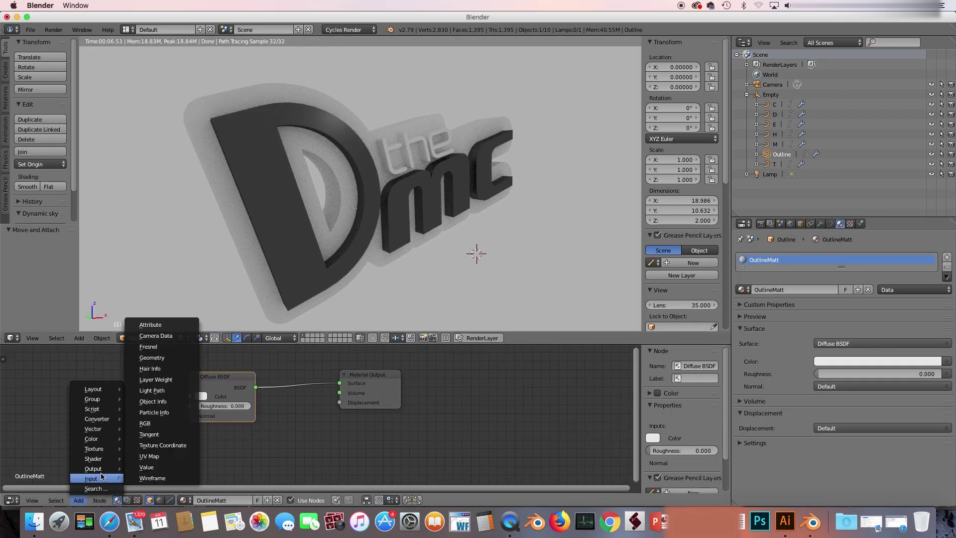
click(149, 305)
click(214, 446)
click(78, 500)
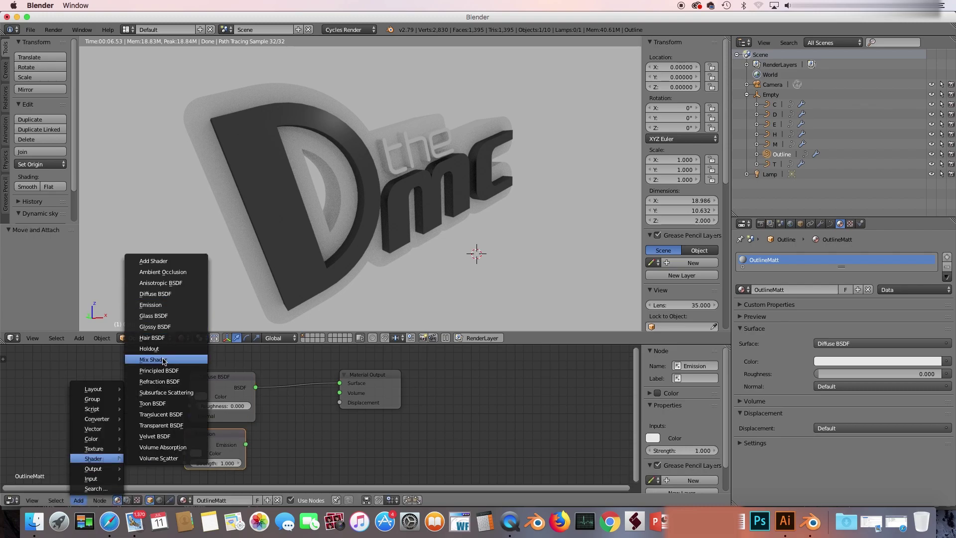
click(164, 359)
click(322, 393)
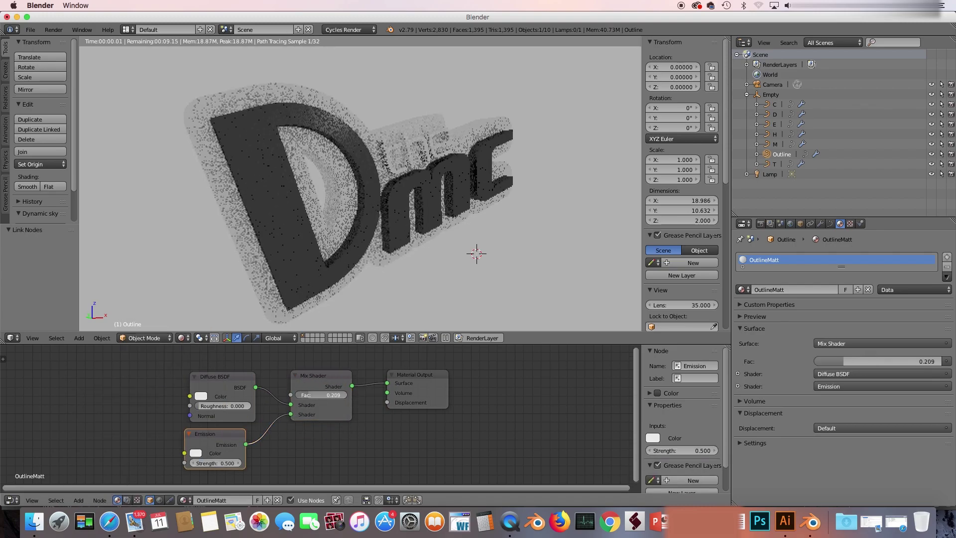
key(shift+z)
right_click(394, 158)
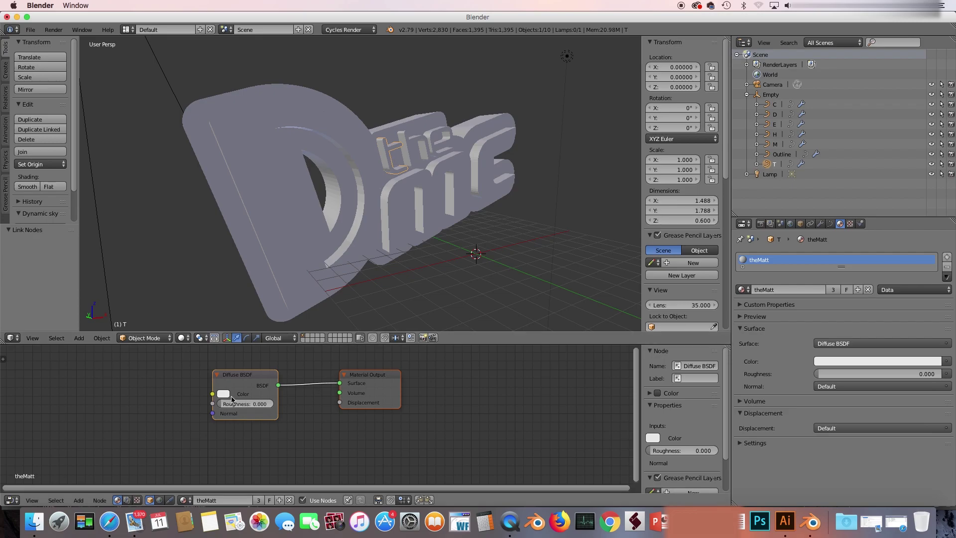
right_click(437, 134)
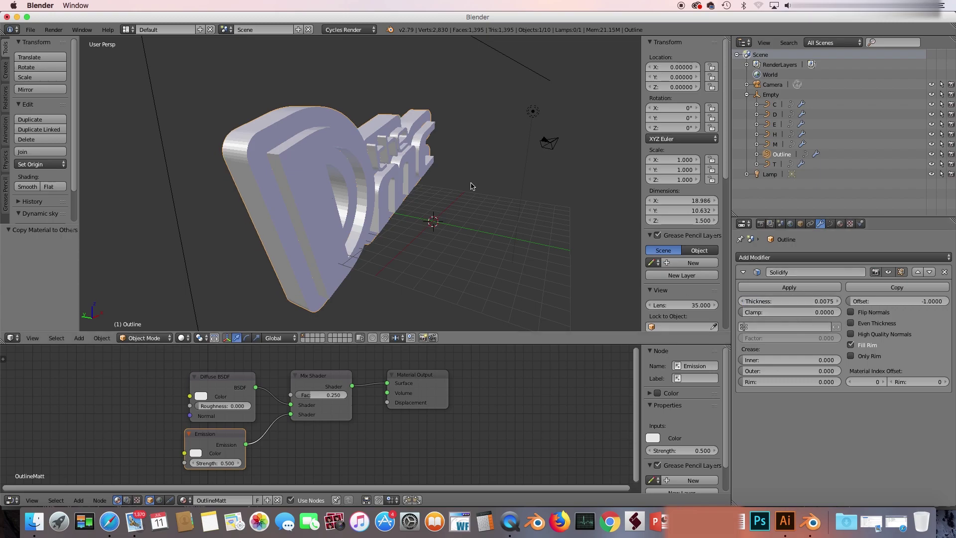
- Duplicate the outline in place, isolate it, convert it to a mesh and edit it
key(shift+d)
key(Escape)
key(KP_Divide)
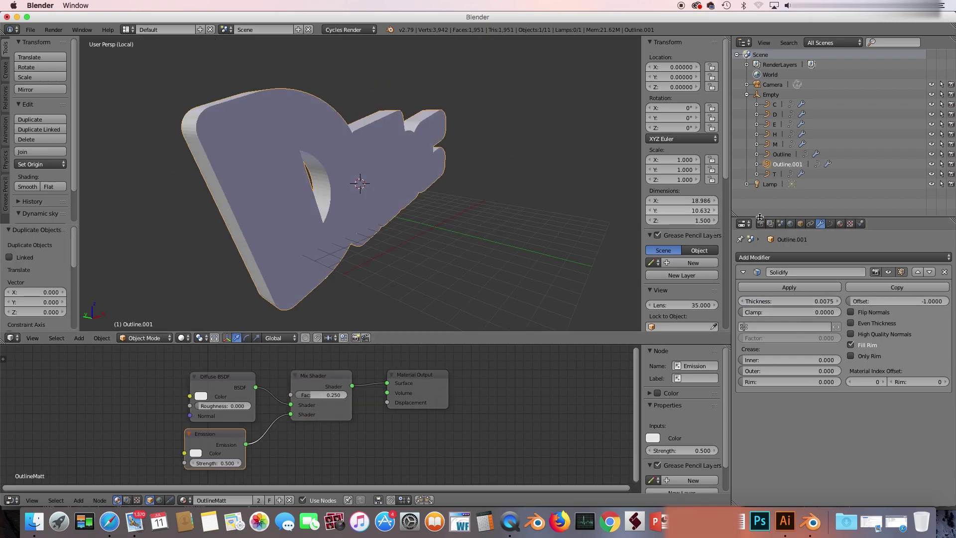
middle_drag(498, 224, 522, 278)
key(alt+c)
click(427, 199)
key(Tab)
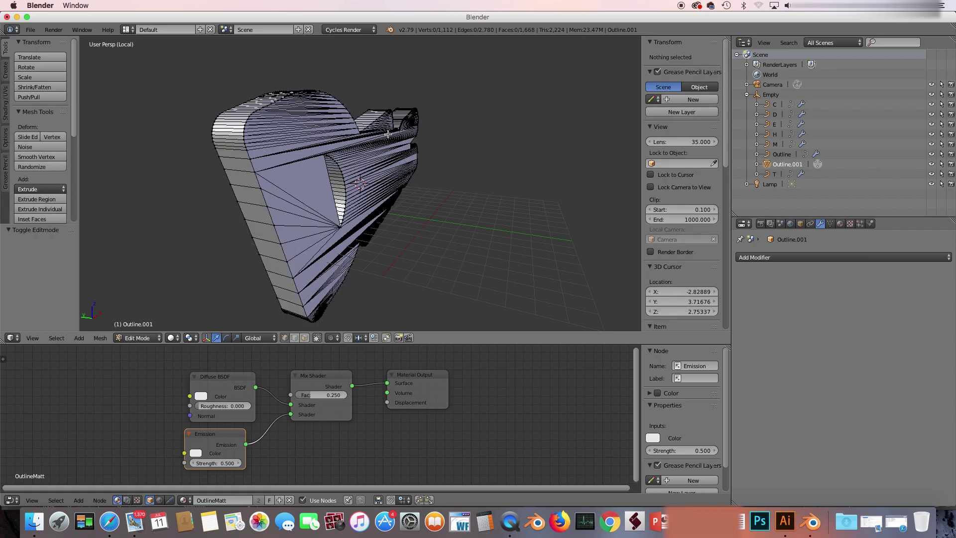
middle_drag(388, 134, 378, 156)
- Select the duplicate's mesh and delete its faces
key(a)
key(x)
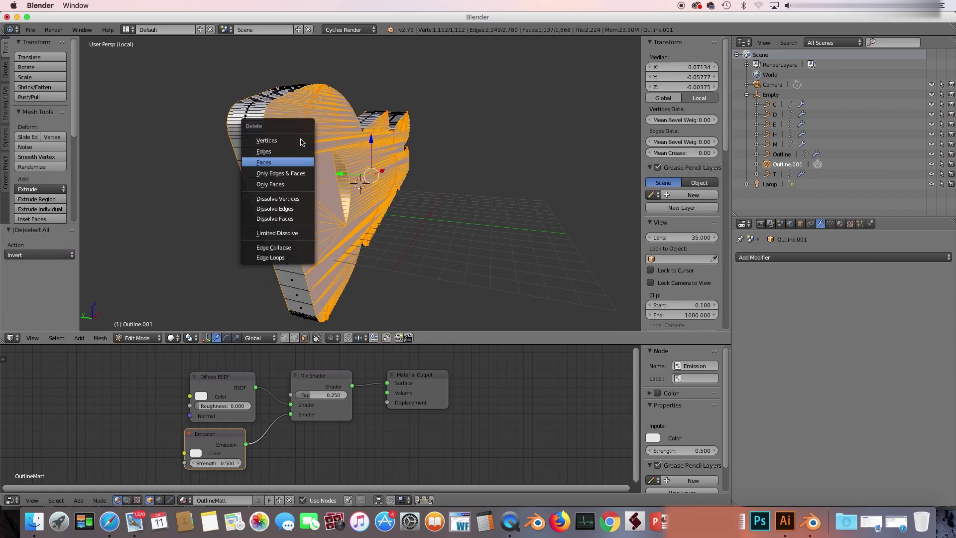
click(304, 160)
key(ctrl+Tab)
click(277, 113)
mouse_move(266, 167)
middle_down()
mouse_move(288, 158)
mouse_move(305, 165)
mouse_move(303, 175)
mouse_move(350, 134)
middle_up()
- Cut a loop around the strip and bevel it by 0.1
click(356, 117)
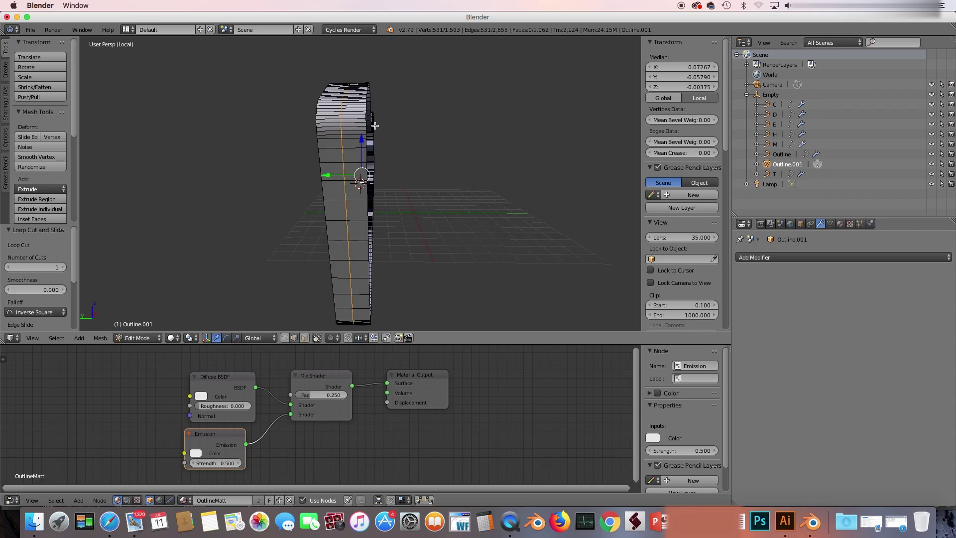
key(ctrl+b)
click(46, 276)
text(0.1)
key(Return)
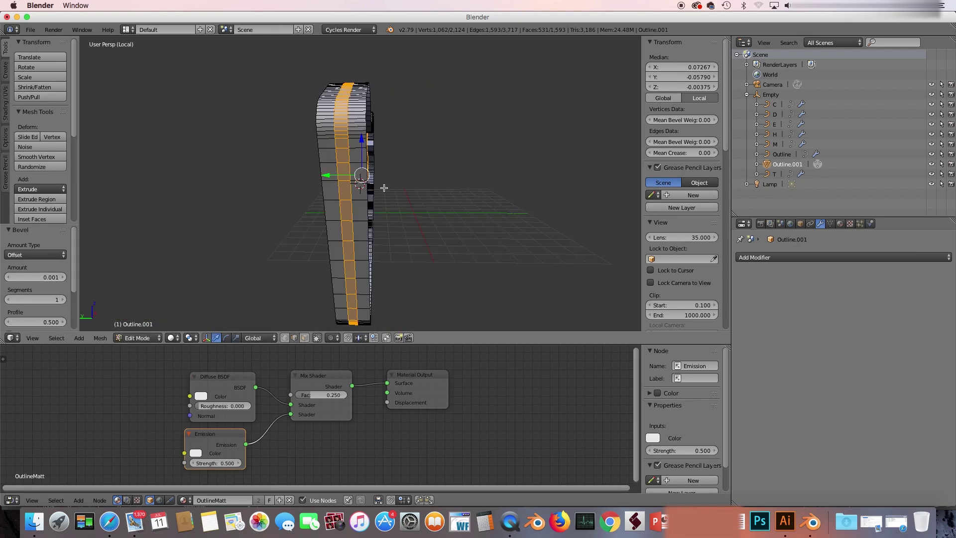
middle_drag(358, 179, 326, 172)
- Invert the selection and delete the remaining unwanted faces
key(ctrl+Tab)
key(ctrl+i)
key(x)
click(352, 160)
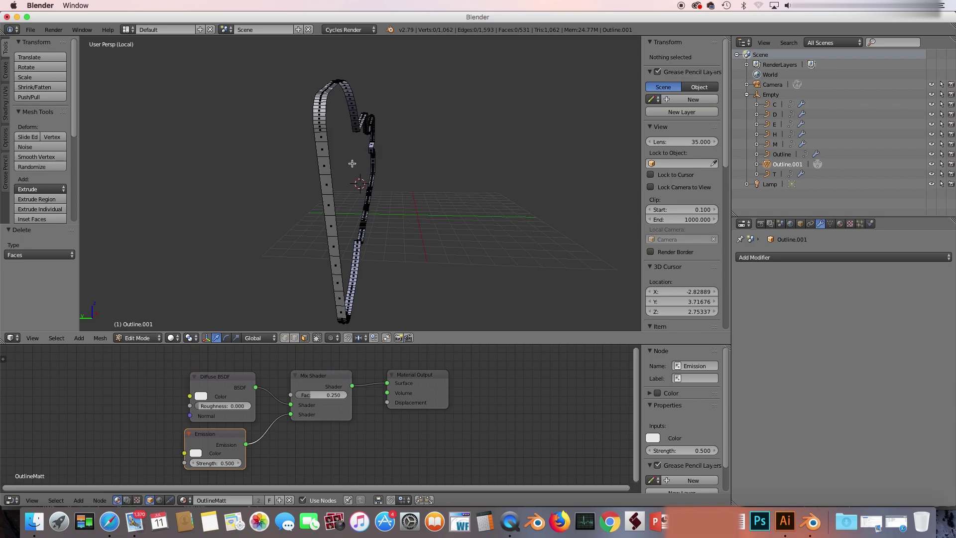
- Shrink/fatten the rim with an offset of -0.001
key(a)
key(alt+s)
click(113, 217)
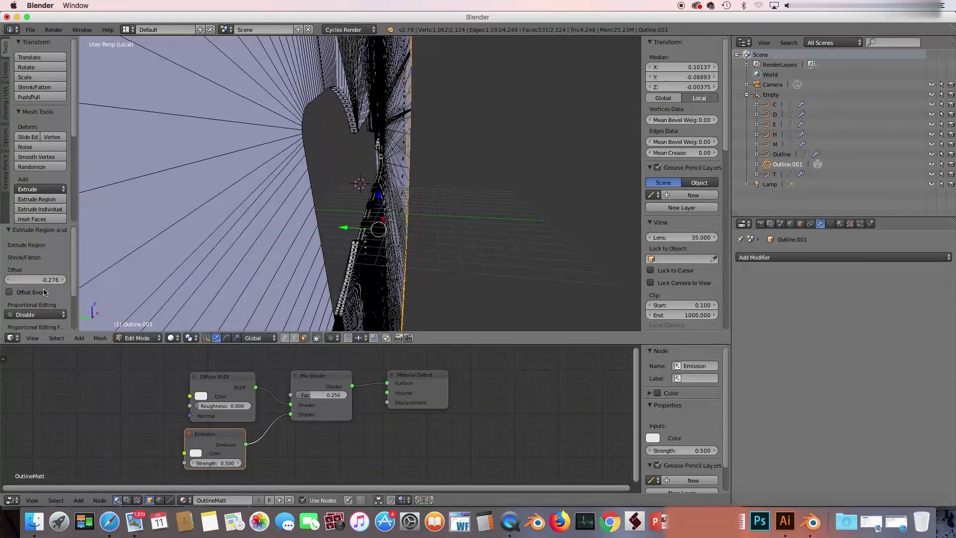
click(35, 280)
text(-0.001)
key(Return)
scroll(217, 209, up, 3)
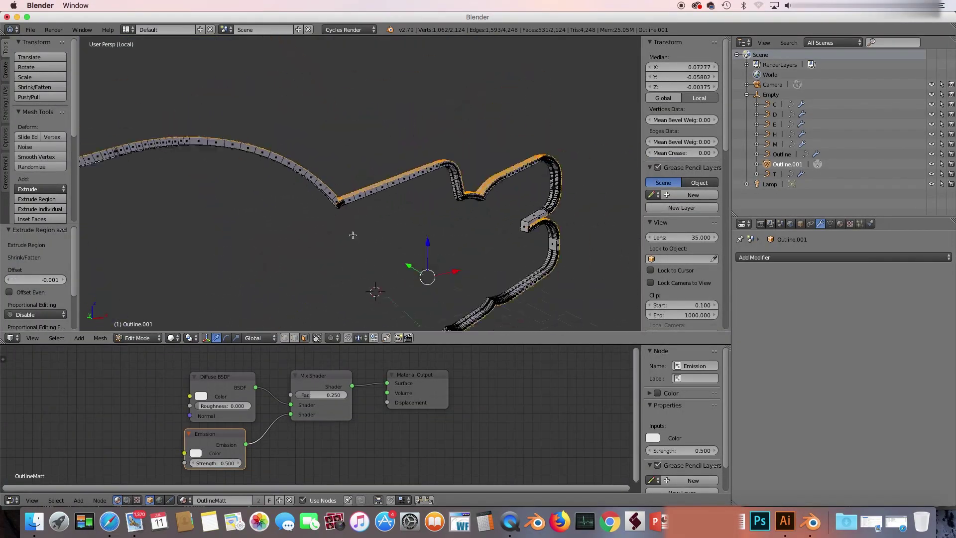
middle_drag(353, 230, 265, 241)
scroll(40, 249, down, 3)
- Enable Offset Even, return to Object Mode and leave local view
click(42, 224)
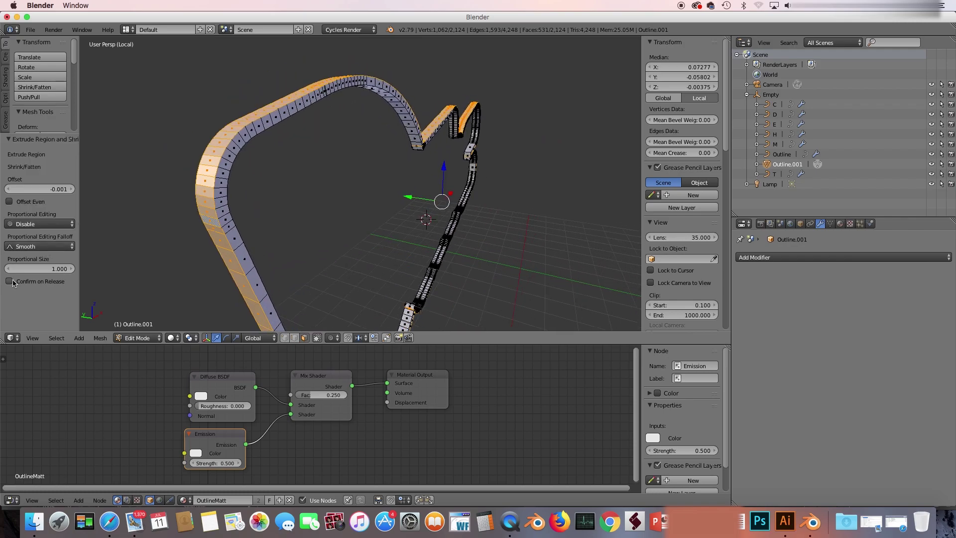
click(31, 203)
scroll(404, 230, up, 5)
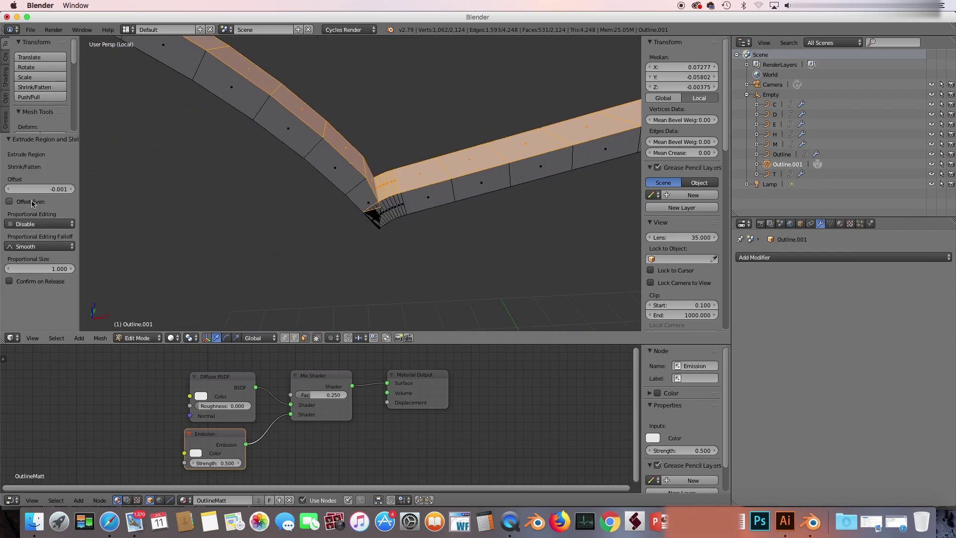
scroll(288, 190, down, 5)
middle_drag(288, 189, 776, 245)
key(Tab)
key(KP_Divide)
- Add a second material slot to the outline with a red Emission shader
click(841, 226)
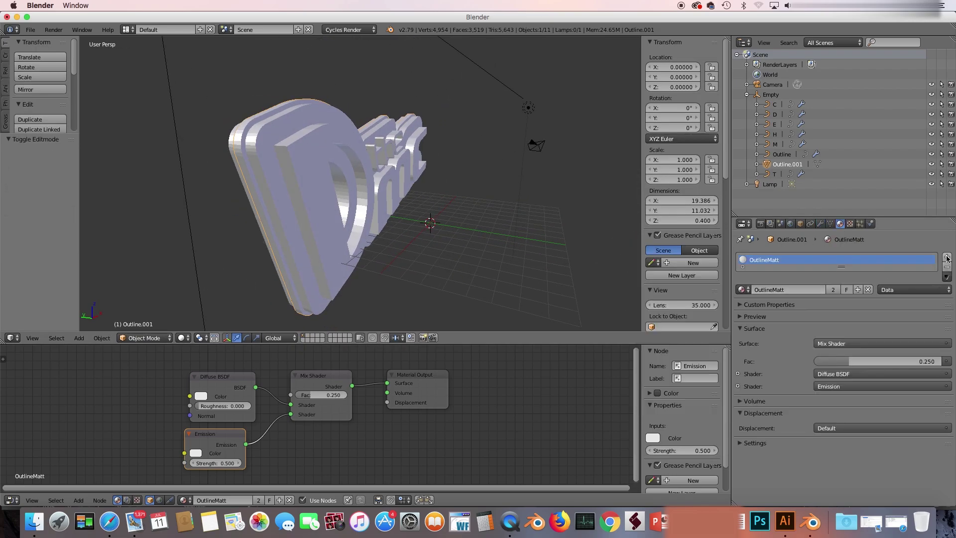
click(947, 257)
click(797, 312)
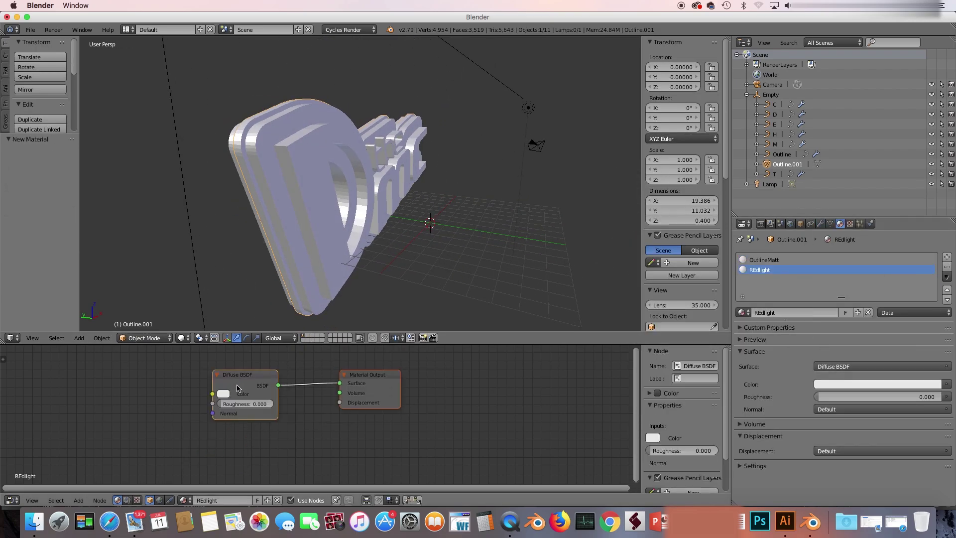
click(881, 366)
click(836, 279)
click(223, 393)
click(284, 294)
- Assign the red emission material to the rim faces and raise its emission strength
key(Tab)
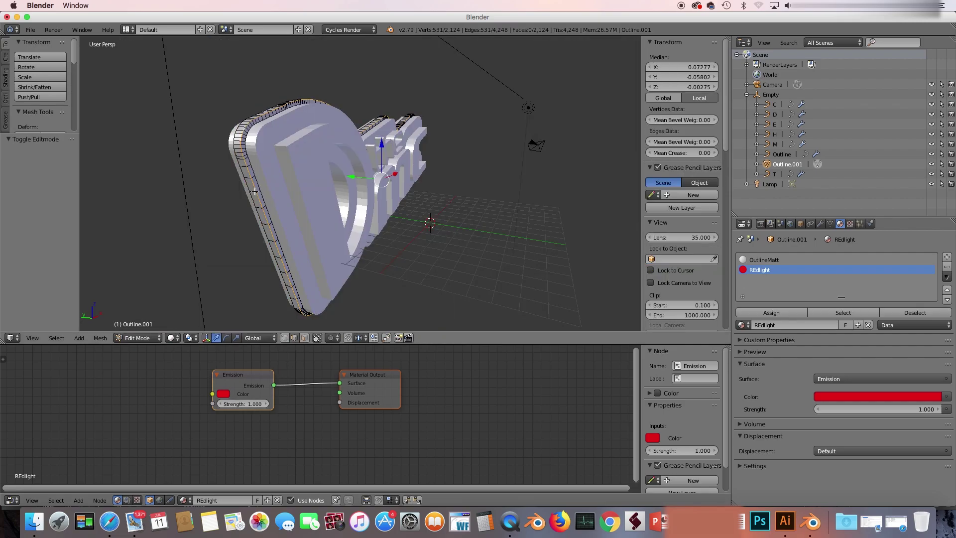
click(771, 312)
key(Tab)
key(shift+z)
click(248, 404)
text(4)
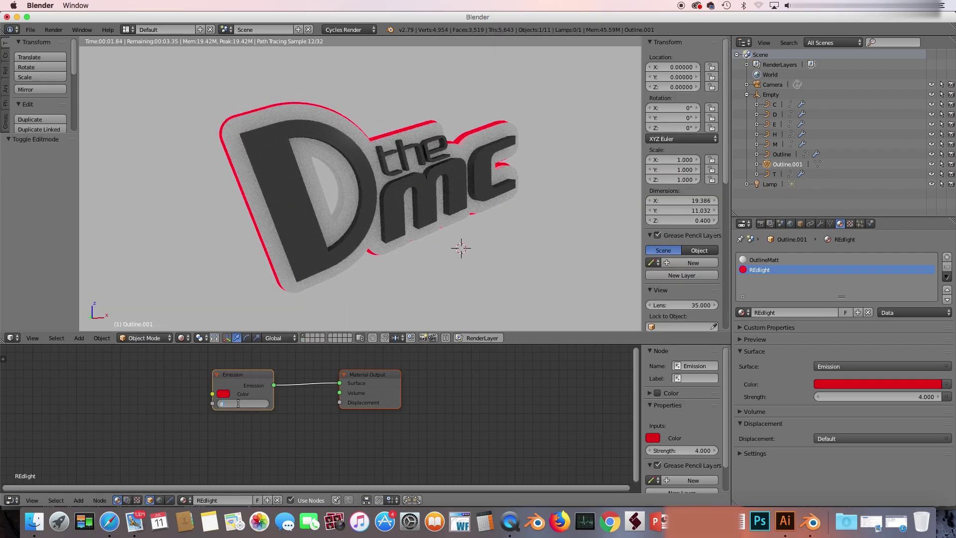
key(Return)
key(shift+z)
middle_drag(439, 219, 422, 224)
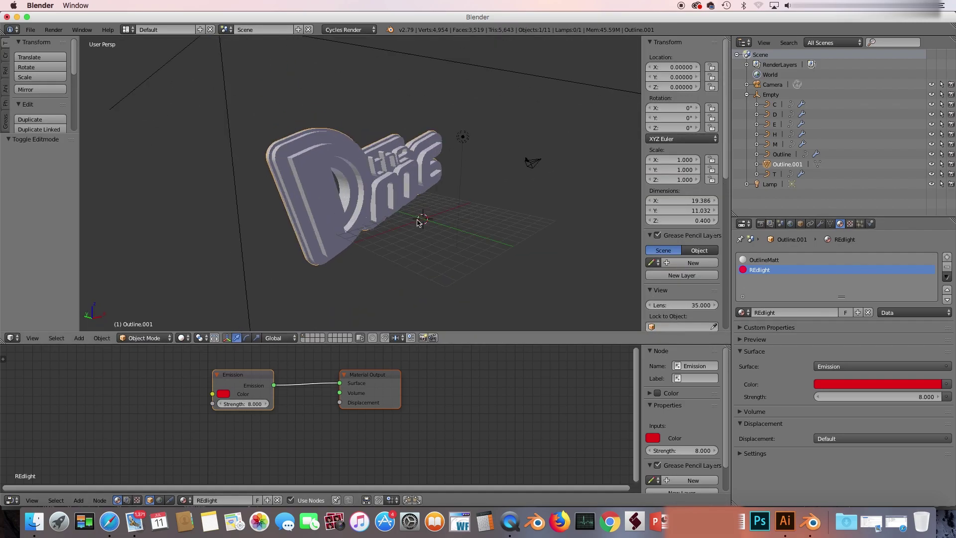
- Add a UV sphere scaled to 3.425 with a white Emission material
key(shift+a)
click(459, 179)
scroll(458, 180, up, 2)
key(s)
click(807, 224)
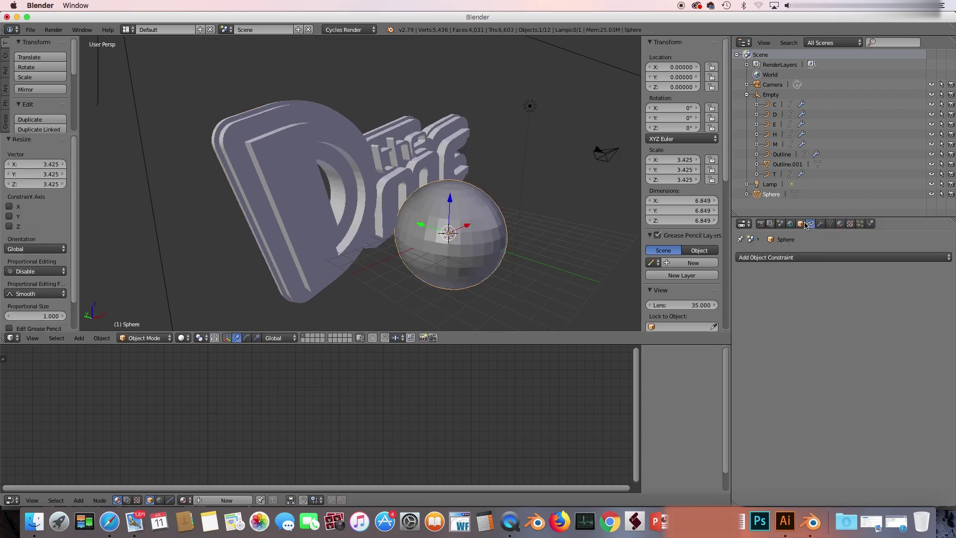
click(840, 224)
click(791, 289)
click(828, 343)
click(832, 299)
click(864, 361)
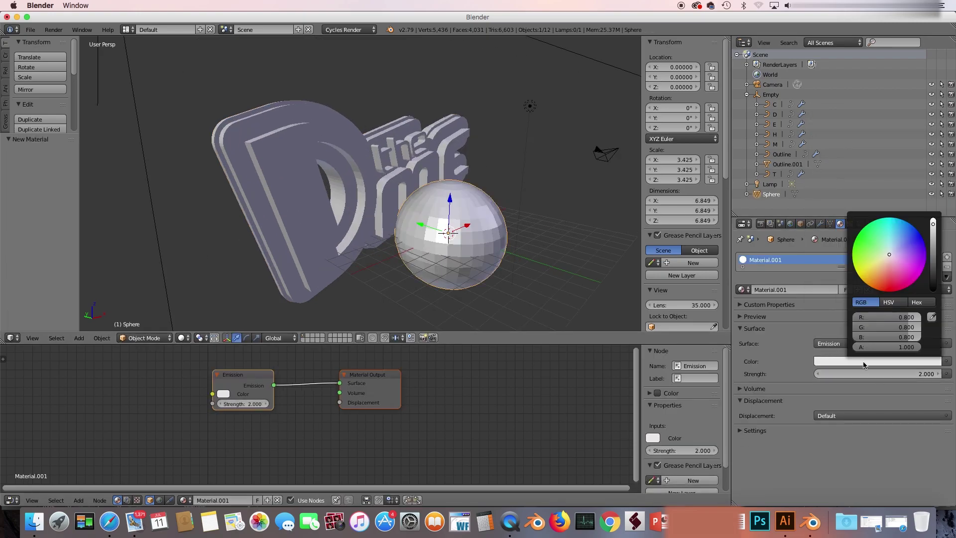
scroll(448, 209, down, 2)
- Raise the sphere vertically and untick its Camera visibility
middle_drag(448, 209, 439, 199)
key(g)
key(z)
click(451, 205)
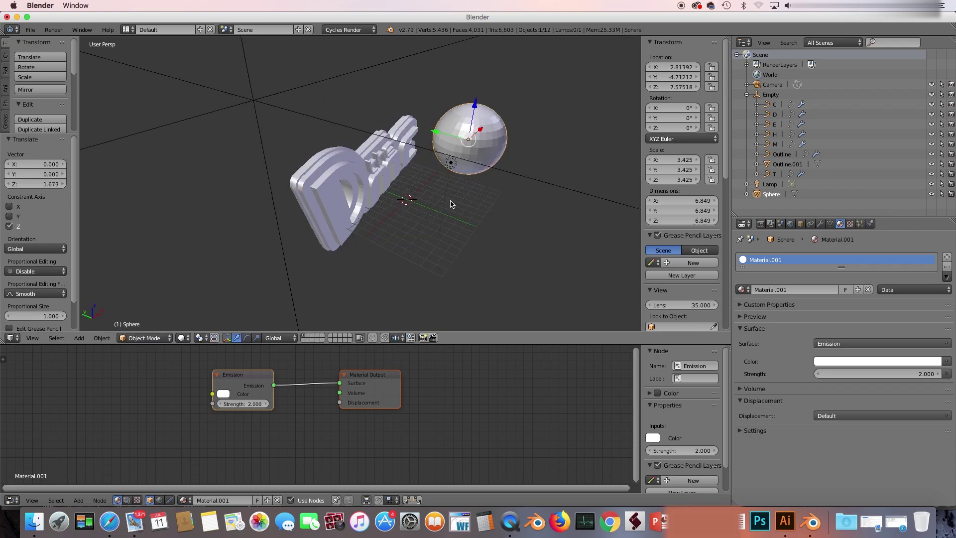
click(800, 224)
scroll(795, 251, down, 10)
click(741, 438)
key(shift+z)
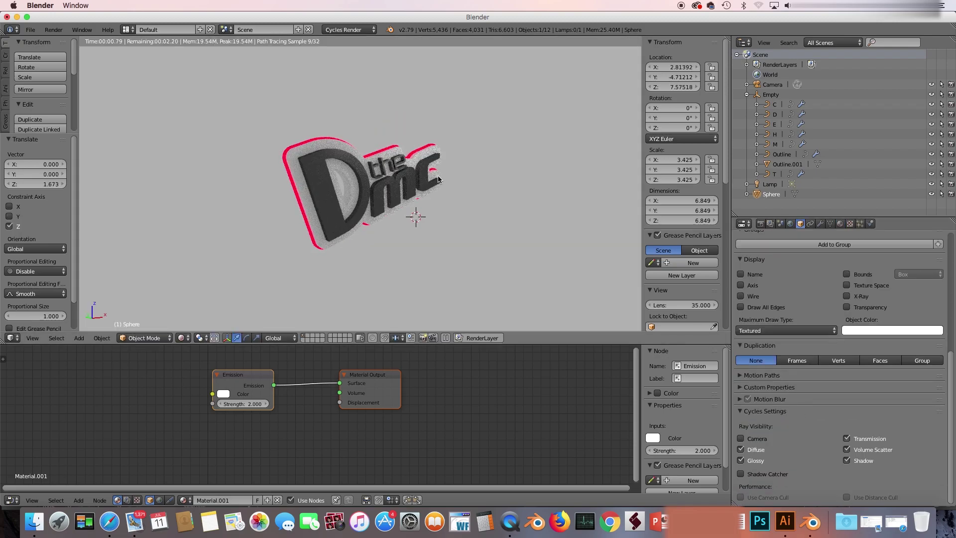
key(shift+z)
key(shift+z)
key(shift+z)
- Delete the lamp and duplicate the sphere along the X axis
key(Delete)
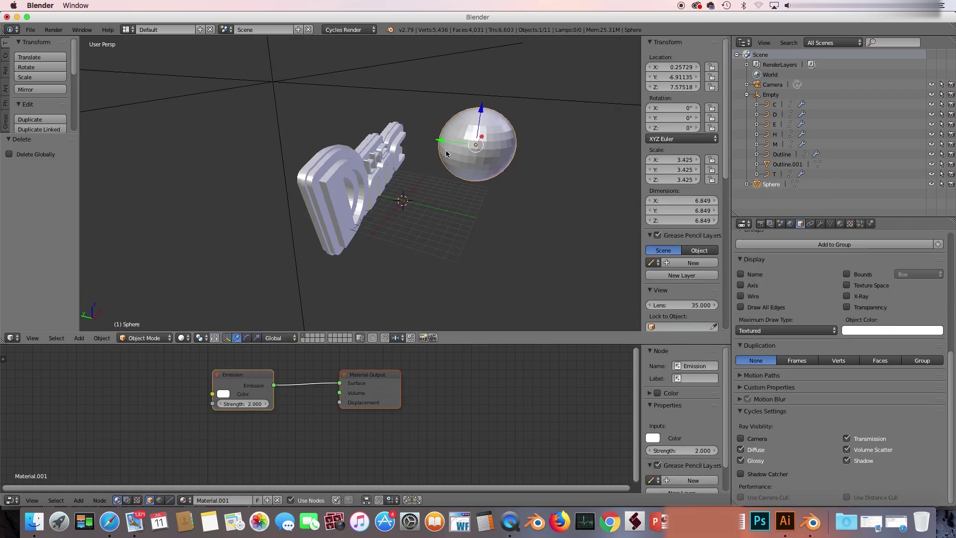
key(shift+d)
key(x)
click(294, 125)
scroll(294, 125, up, 3)
middle_drag(294, 125, 302, 96)
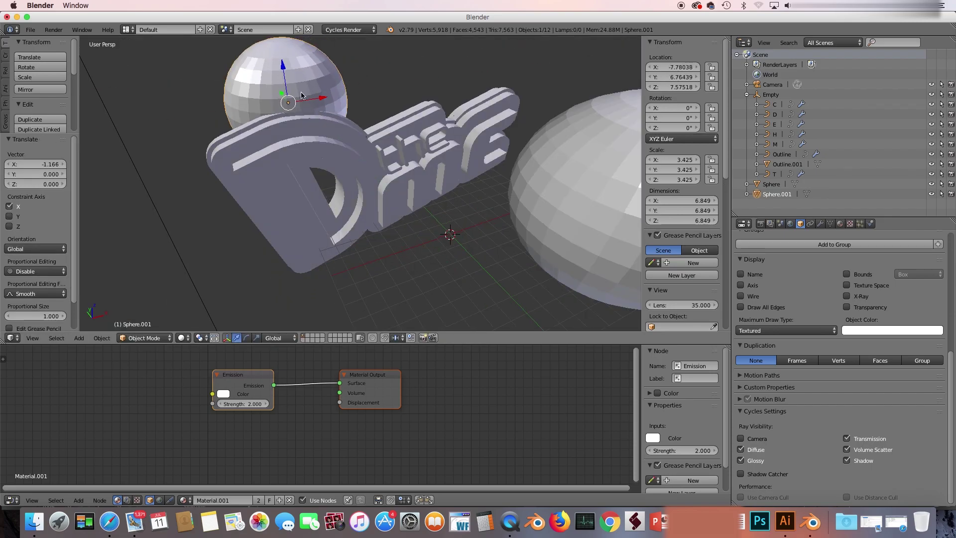
key(shift+z)
key(shift+z)
- Move the original sphere along Y and set its emission strength to 4
key(g)
key(y)
click(536, 358)
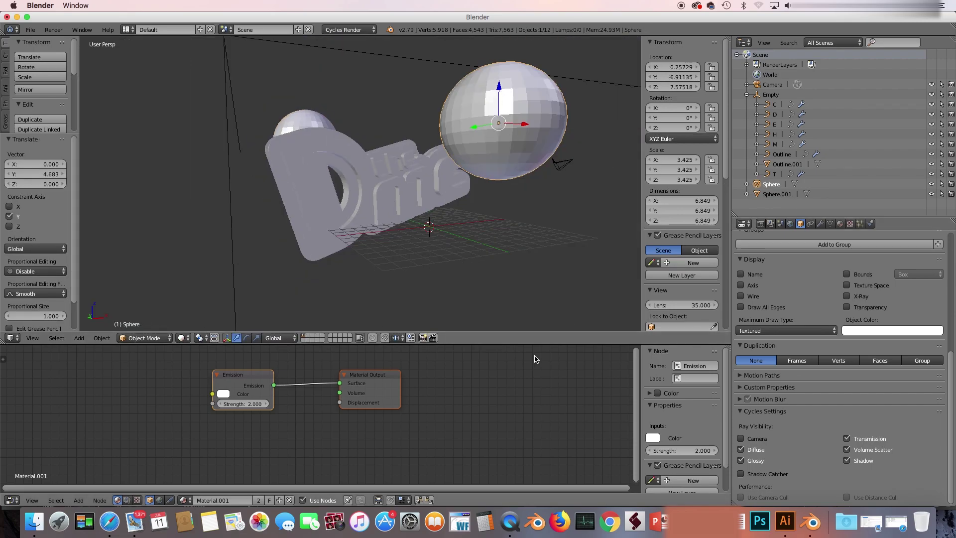
click(840, 223)
key(Return)
key(KP_0)
middle_drag(348, 199, 324, 209)
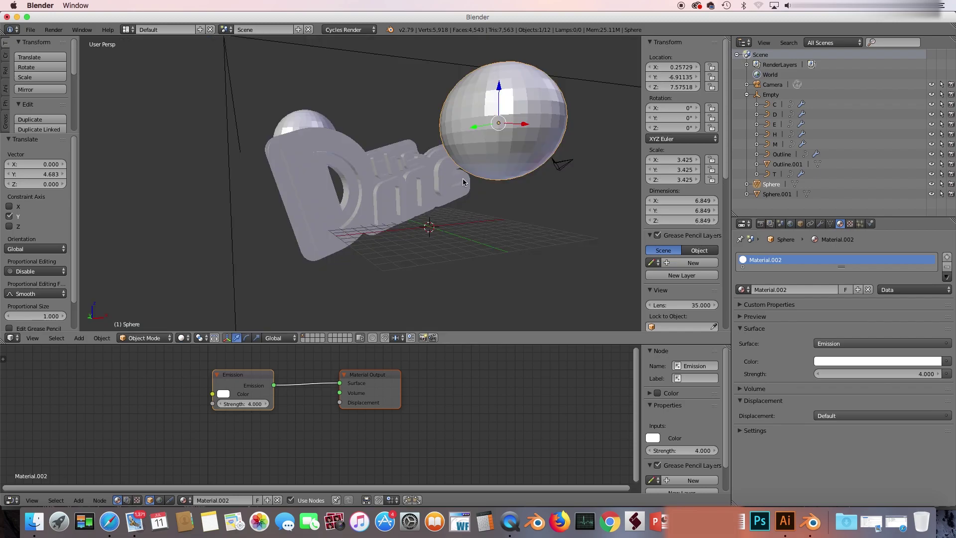
scroll(657, 231, down, 5)
key(KP_0)
- Reframe the camera view on the logo and preview the render
scroll(463, 207, down, 4)
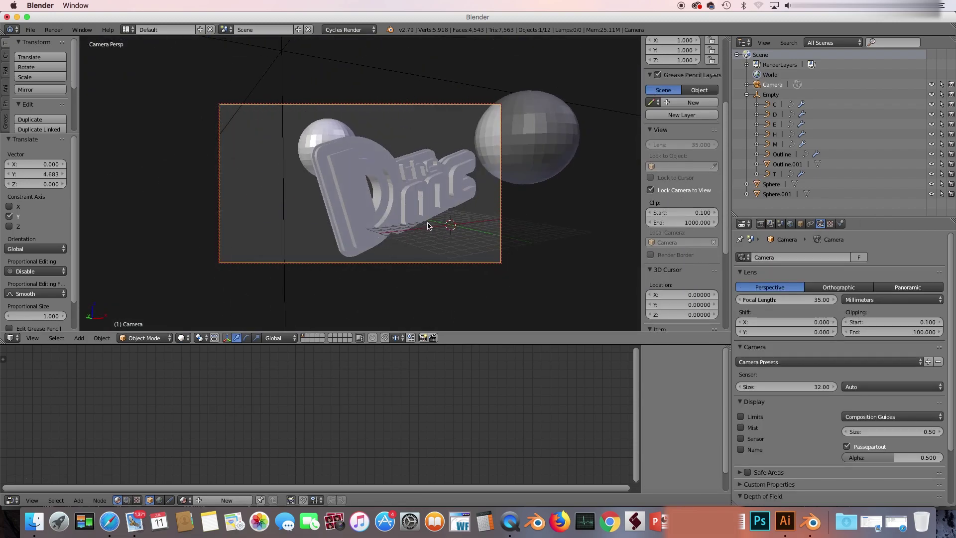
middle_drag(438, 214, 416, 220)
key(shift+z)
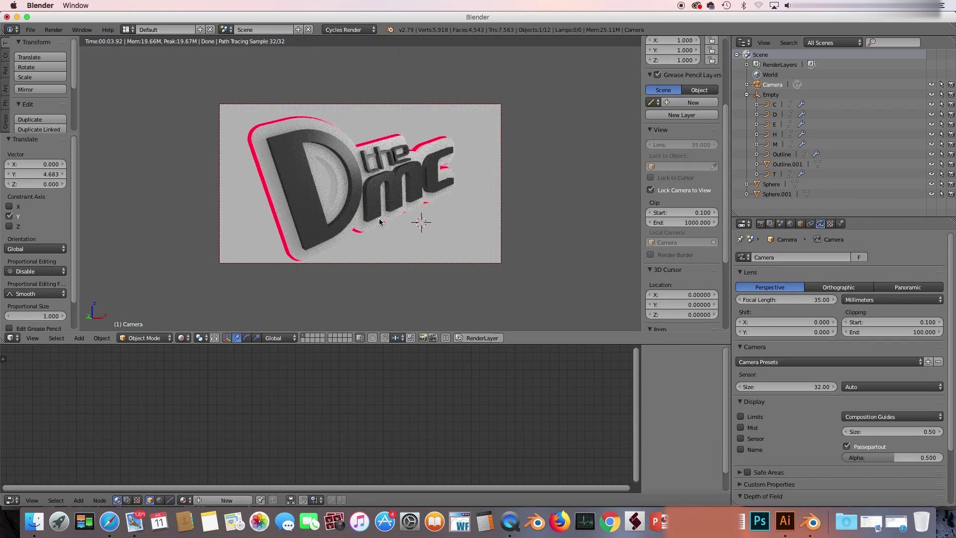
right_click(380, 222)
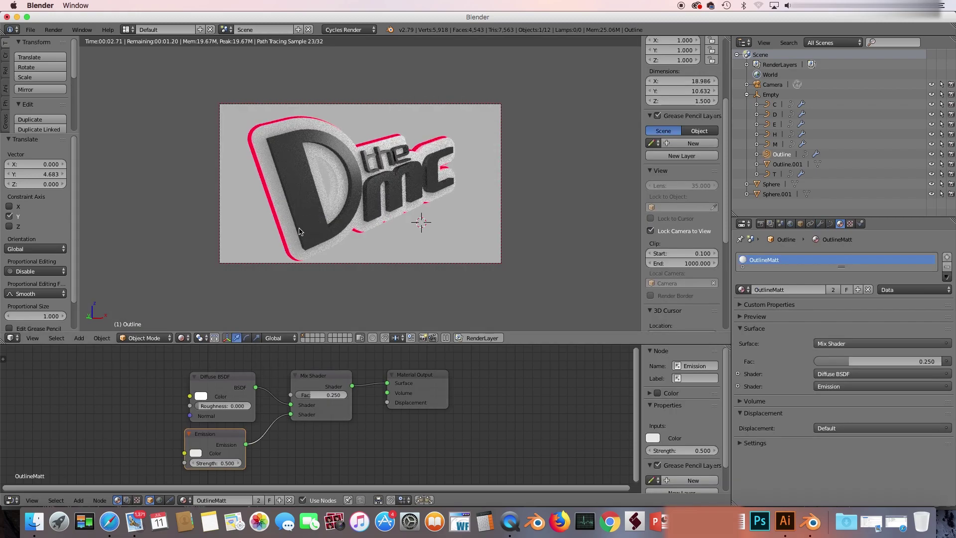
key(shift+z)
- Enable Transparent under Film in the render settings
click(760, 223)
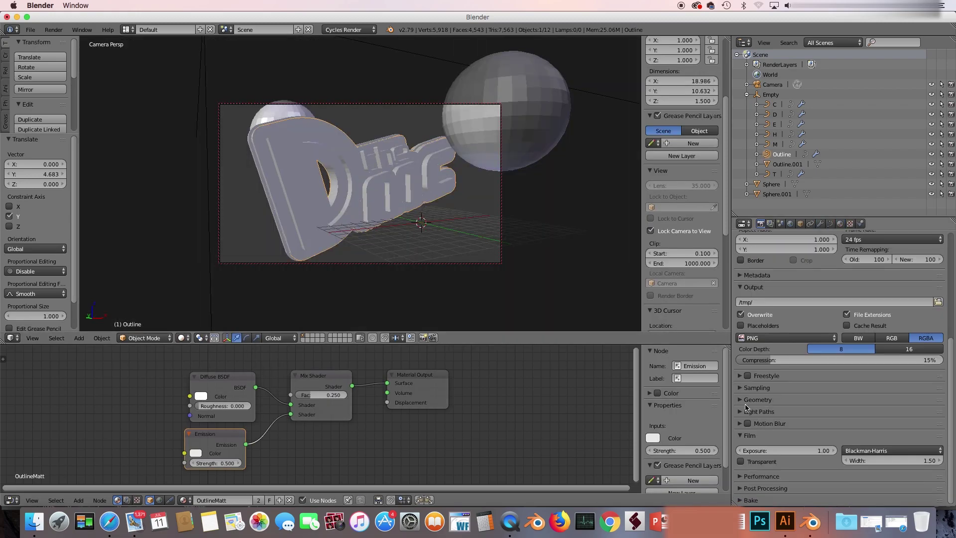
click(740, 476)
scroll(739, 478, down, 5)
click(741, 356)
key(shift+z)
key(shift+z)
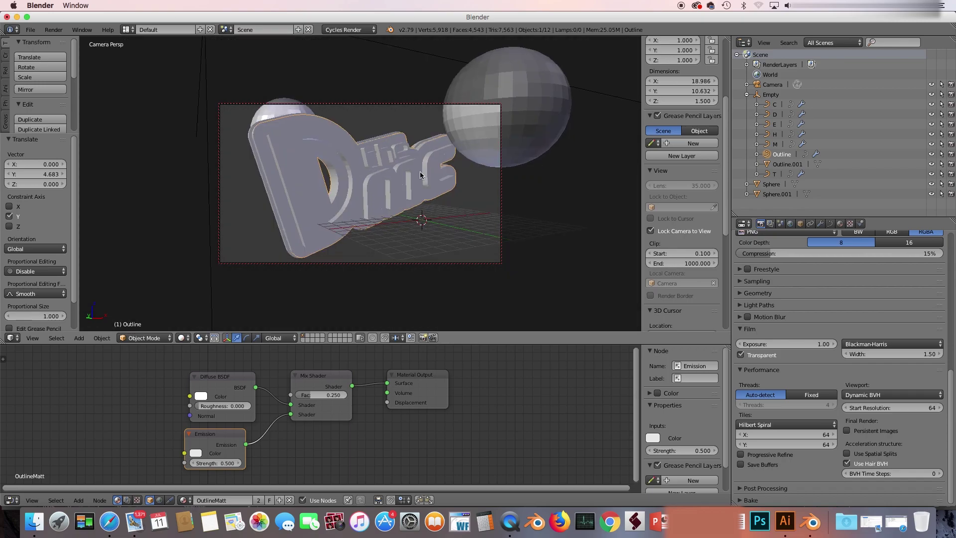
- Save the scene as dmctext.blend
click(31, 30)
click(56, 105)
scroll(764, 298, up, 15)
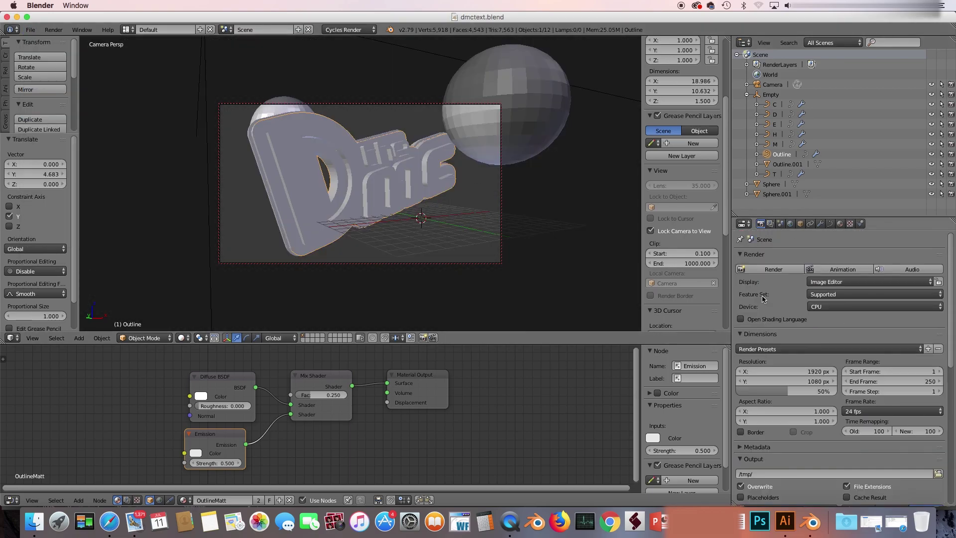
scroll(843, 394, down, 3)
scroll(842, 389, down, 5)
scroll(797, 323, up, 4)
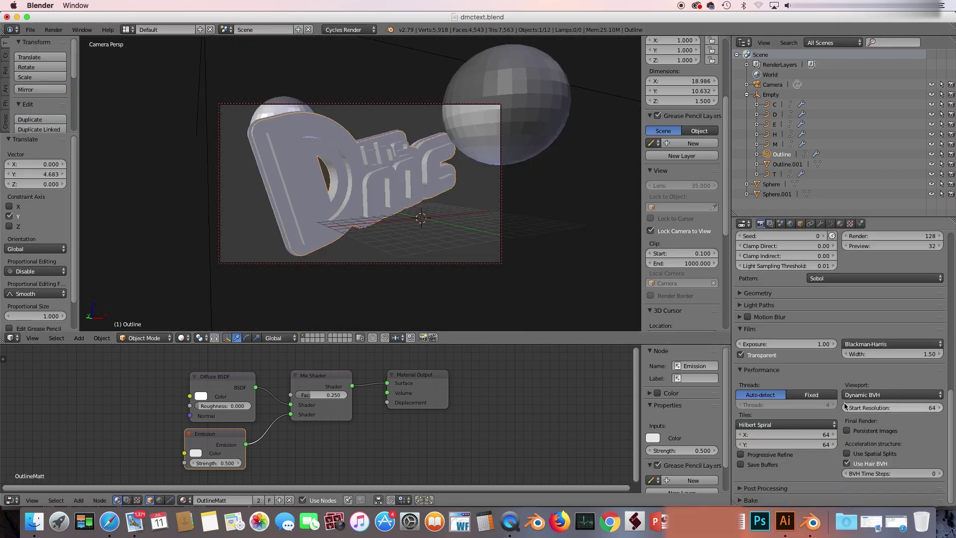
scroll(768, 272, up, 5)
- Render the final logo image and bring up the Save As Image options
click(769, 271)
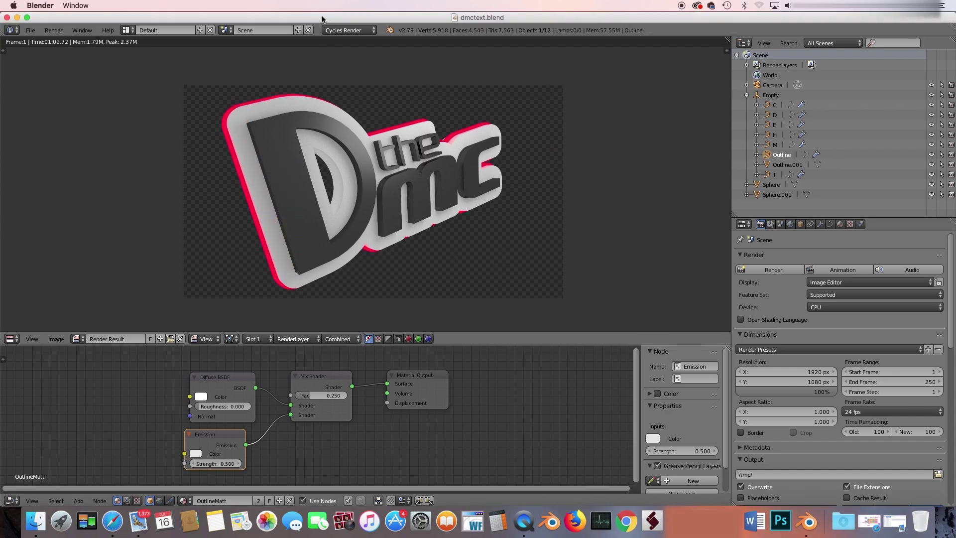
click(59, 339)
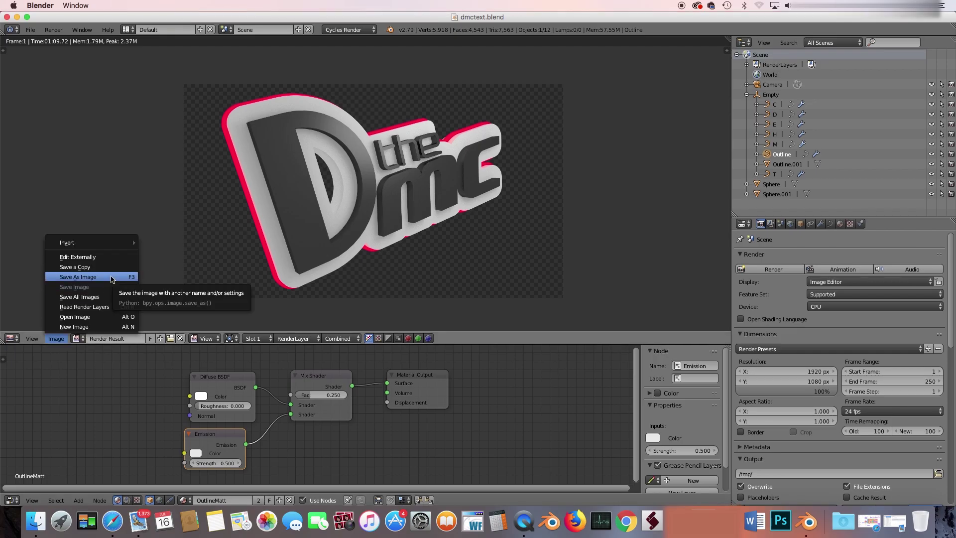